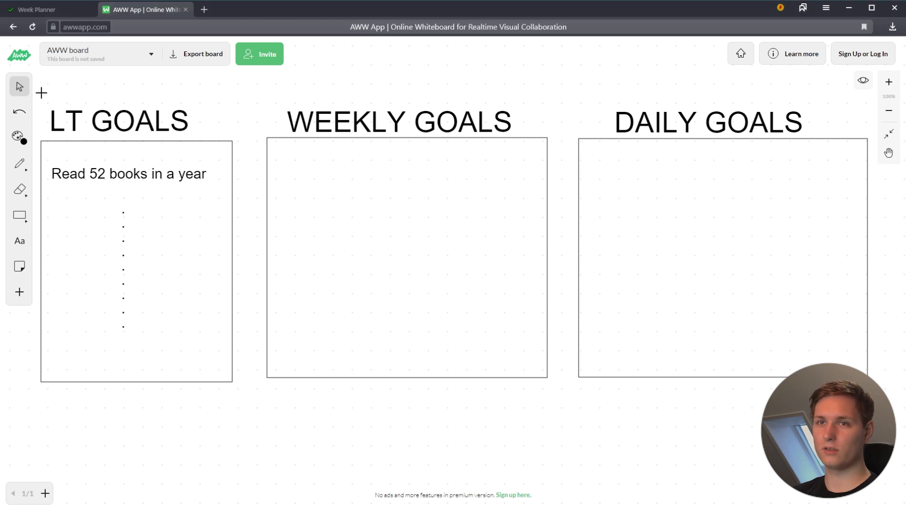
{"action": "left_click_drag", "start_coordinate": [40, 91], "coordinate": [234, 384]}
{"action": "left_click", "coordinate": [280, 445]}
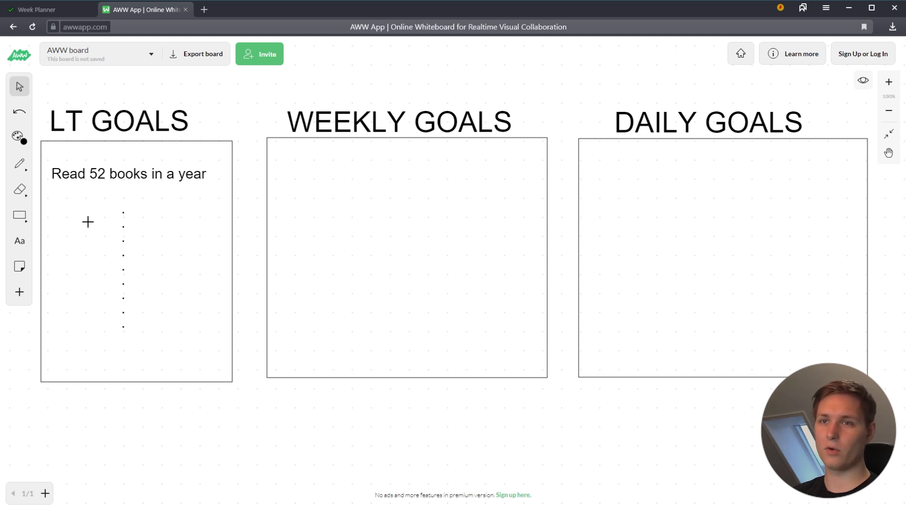
{"action": "left_click_drag", "start_coordinate": [85, 196], "coordinate": [181, 311]}
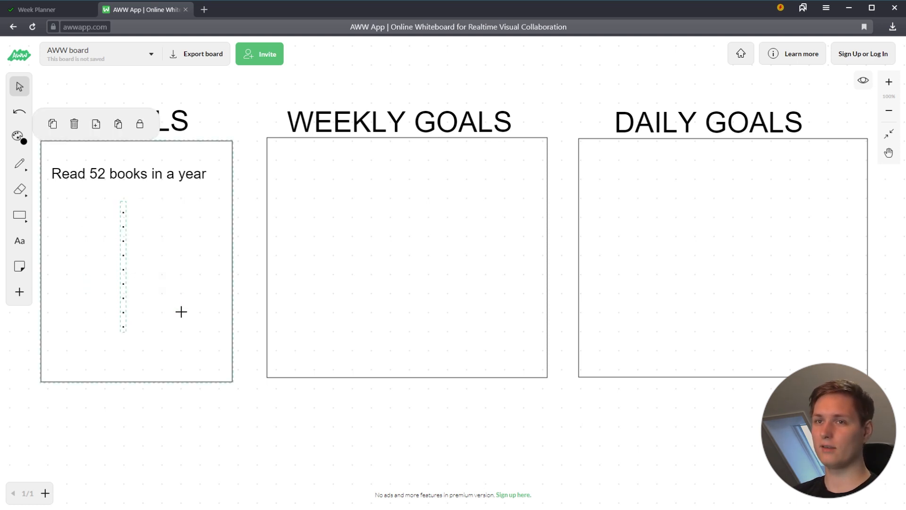
{"action": "left_click", "coordinate": [304, 393]}
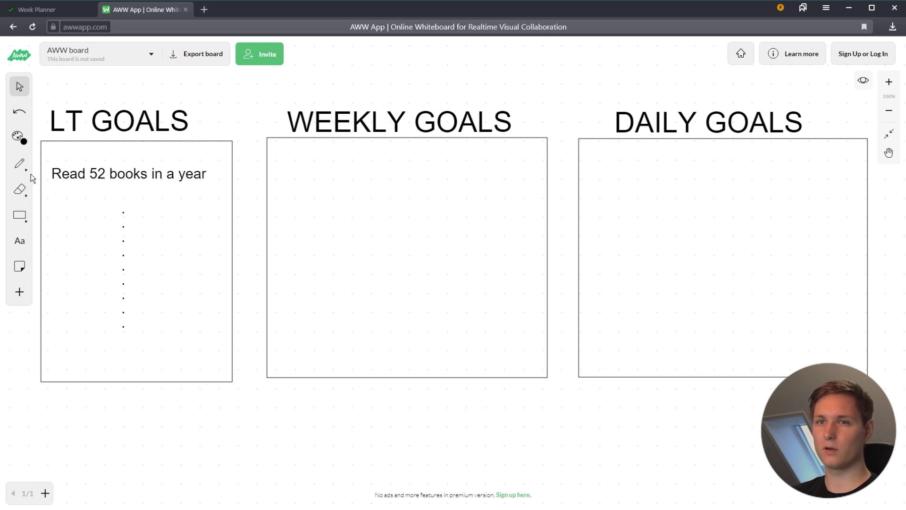
- Add the text "1 book a week" inside the Weekly Goals box
{"action": "left_click", "coordinate": [26, 242]}
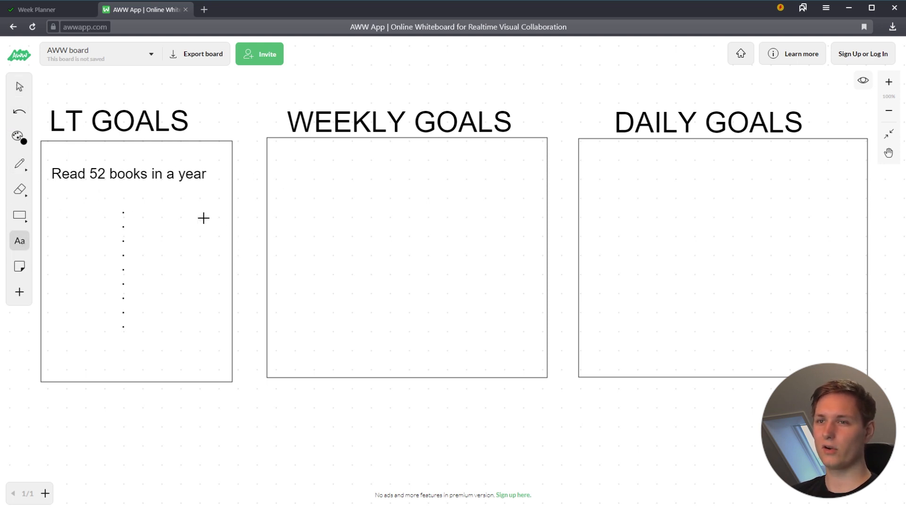
{"action": "left_click", "coordinate": [291, 188]}
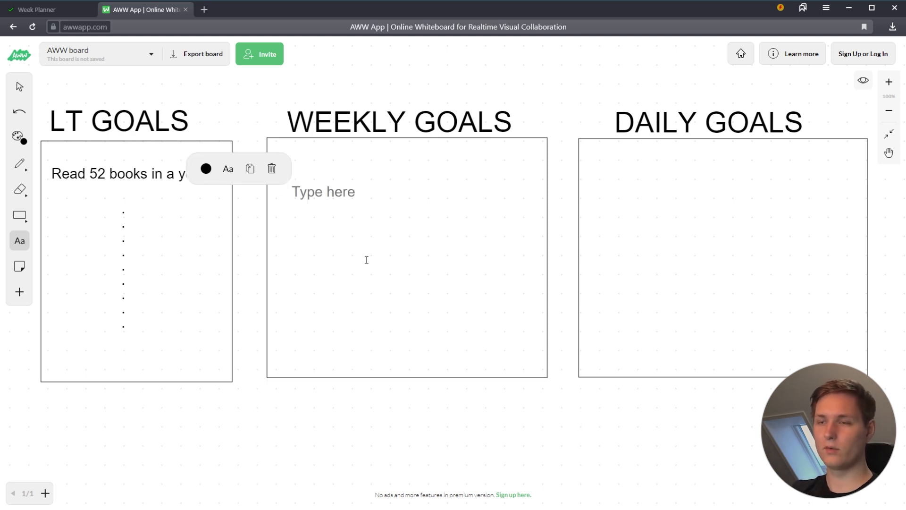
{"action": "type", "text": "1 we"}
{"action": "key", "text": "BackSpace"}
{"action": "key", "text": "BackSpace"}
{"action": "type", "text": "book a"}
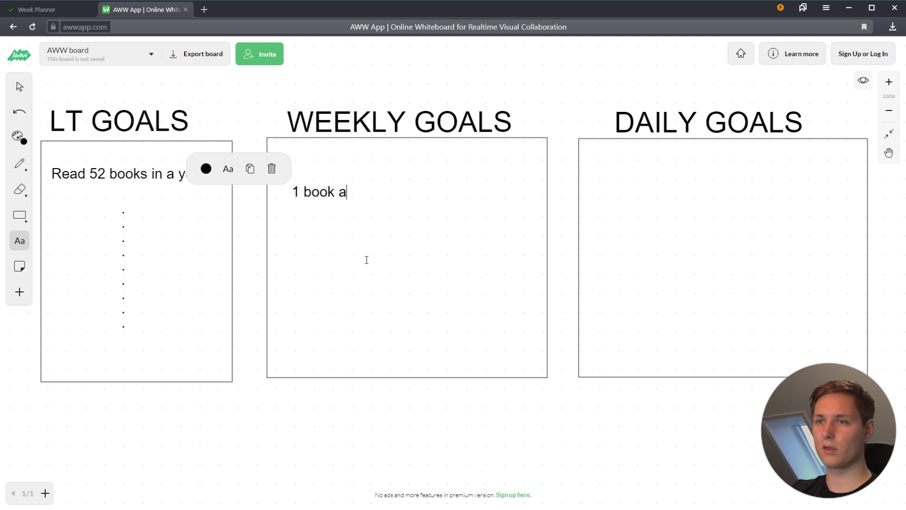
{"action": "type", "text": " week"}
{"action": "left_click", "coordinate": [397, 223]}
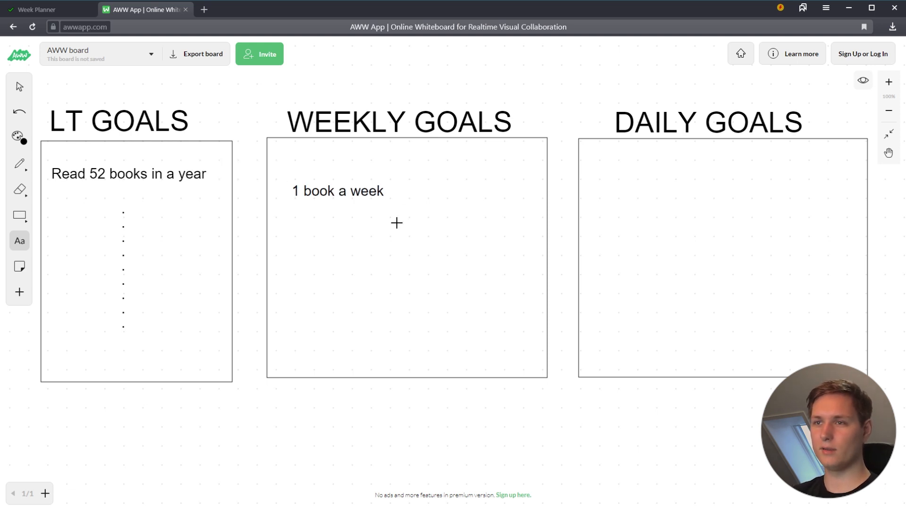
- Enlarge the "1 book a week" text slightly and move it up towards the upper edge of the Weekly Goals box
{"action": "left_click", "coordinate": [352, 194]}
{"action": "left_click", "coordinate": [226, 168]}
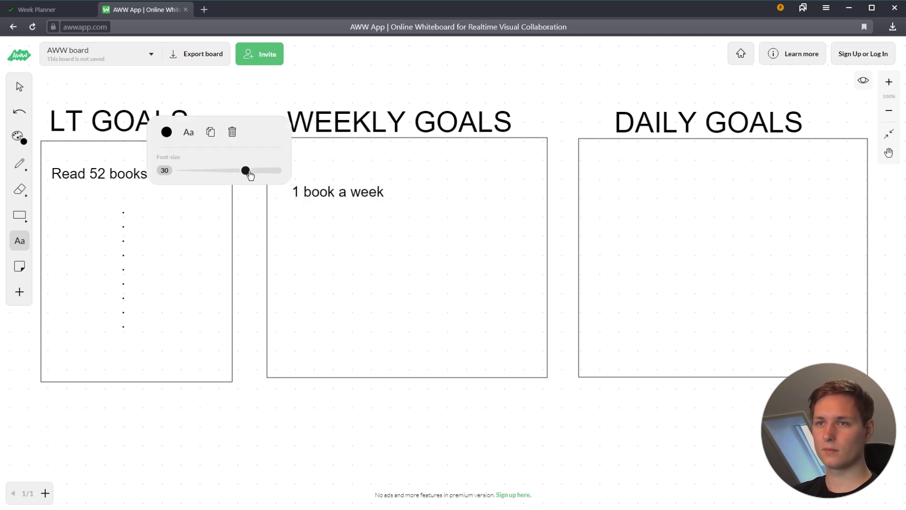
{"action": "left_click_drag", "start_coordinate": [245, 171], "coordinate": [258, 170]}
{"action": "left_click", "coordinate": [299, 228]}
{"action": "left_click", "coordinate": [28, 87]}
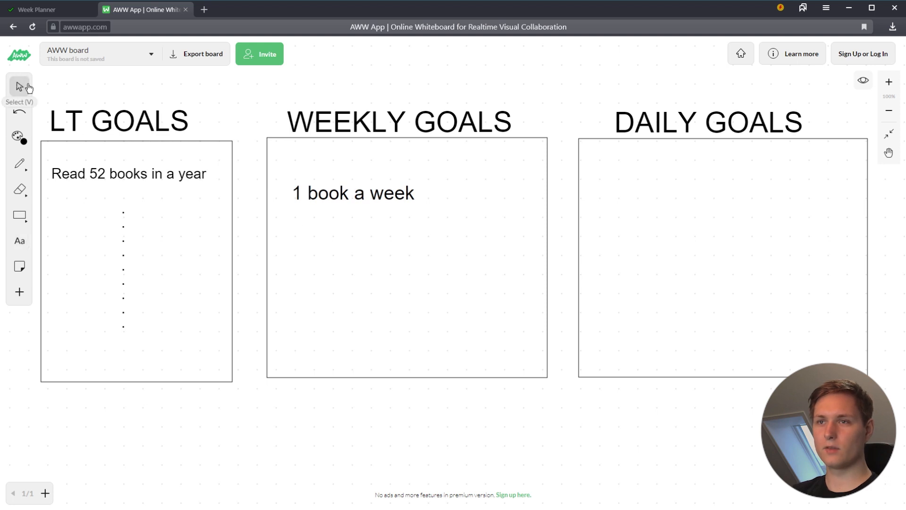
{"action": "left_click_drag", "start_coordinate": [321, 194], "coordinate": [324, 170]}
{"action": "left_click", "coordinate": [338, 229]}
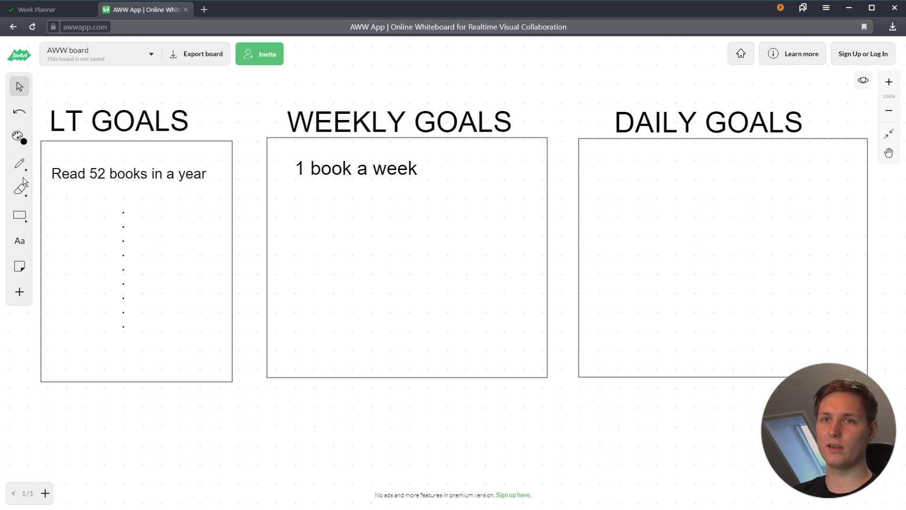
- Add the text "Read a chapter a day" inside the Daily Goals box
{"action": "left_click", "coordinate": [20, 241]}
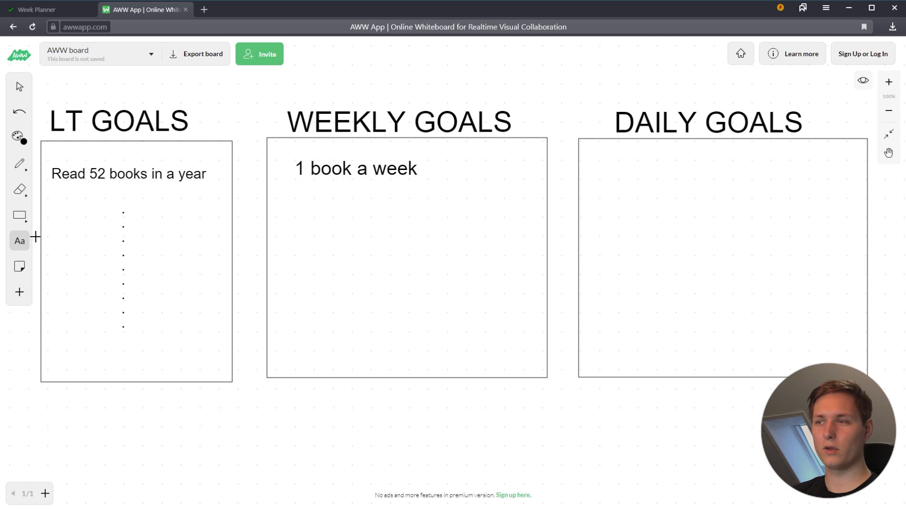
{"action": "left_click", "coordinate": [600, 178]}
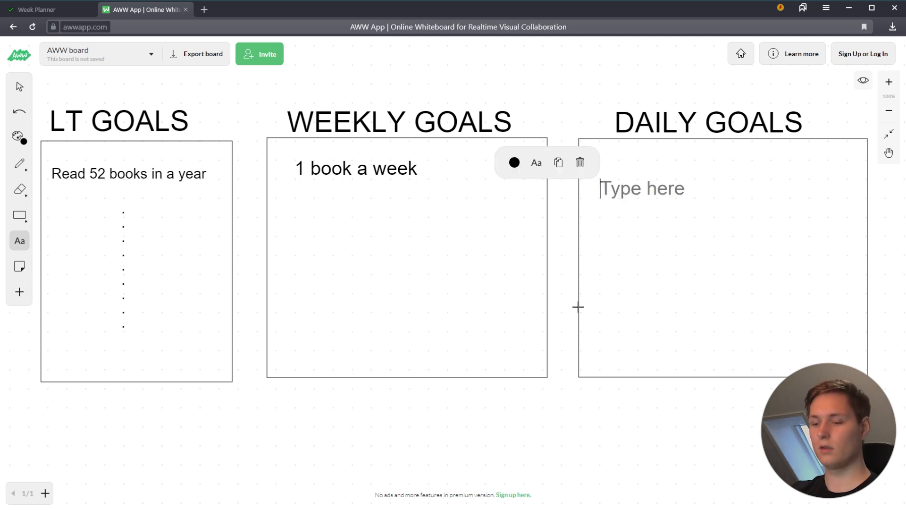
{"action": "type", "text": "read"}
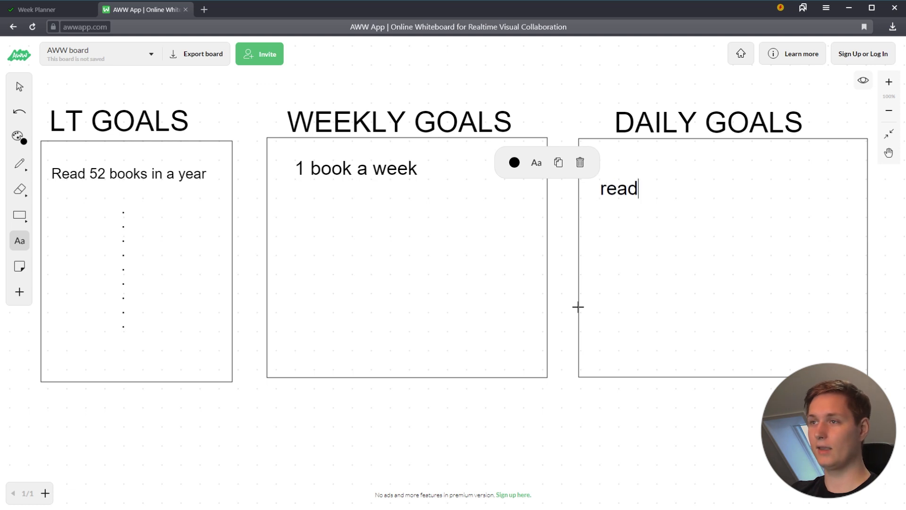
{"action": "key", "text": "BackSpace"}
{"action": "key", "text": "BackSpace"}
{"action": "key", "text": "BackSpace"}
{"action": "key", "text": "BackSpace"}
{"action": "type", "text": "Read a ch"}
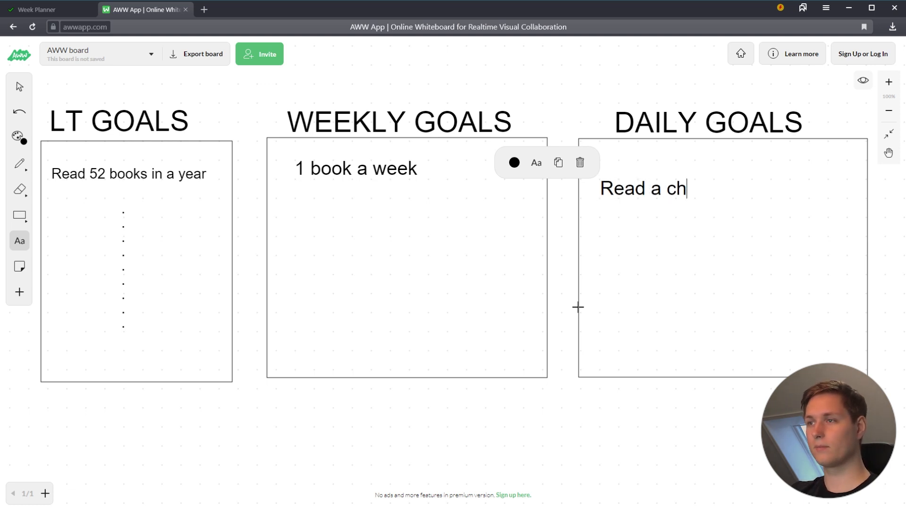
{"action": "type", "text": "apter a day"}
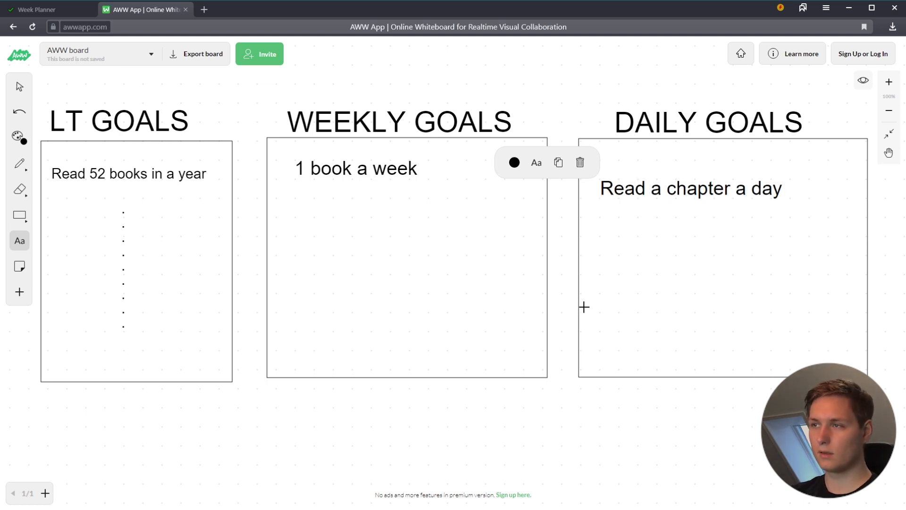
- Add a second line "Read 50 pages a day" to the daily goals text and move the text block slightly up
{"action": "key", "text": "Return"}
{"action": "type", "text": "Read 5"}
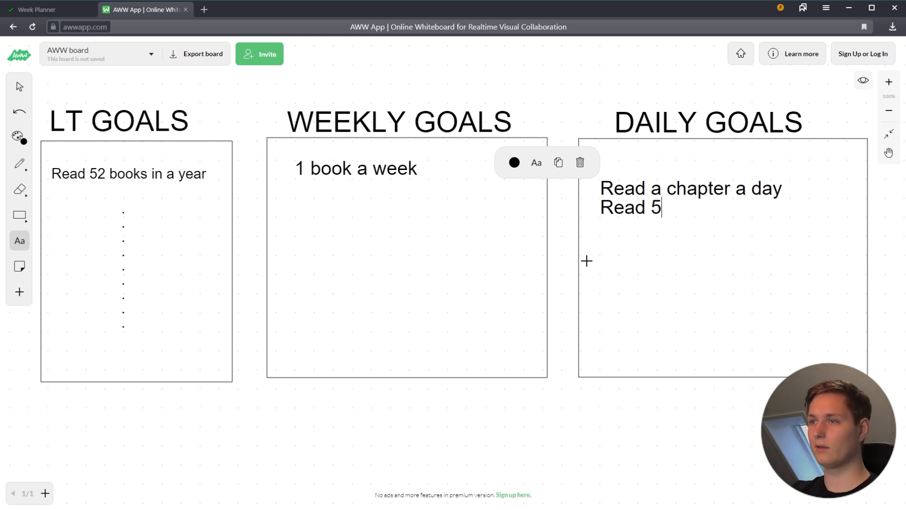
{"action": "type", "text": "0 pages a day"}
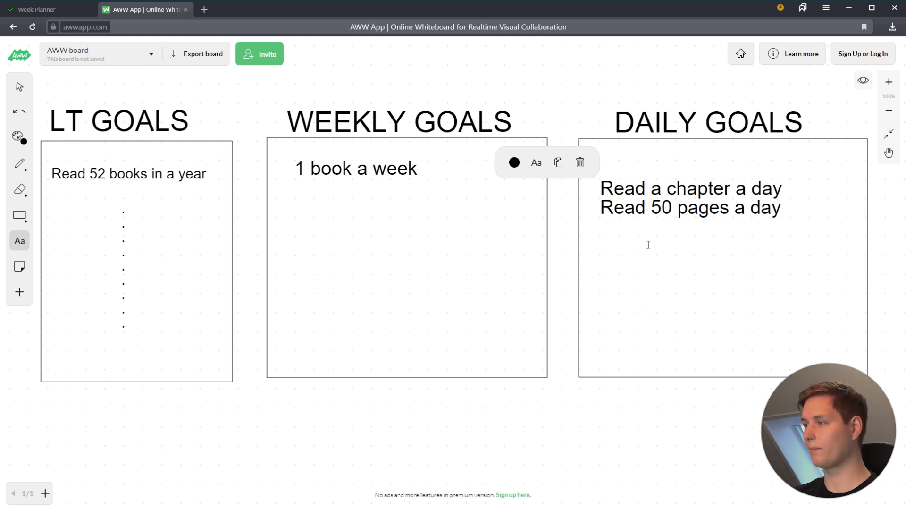
{"action": "left_click", "coordinate": [713, 289]}
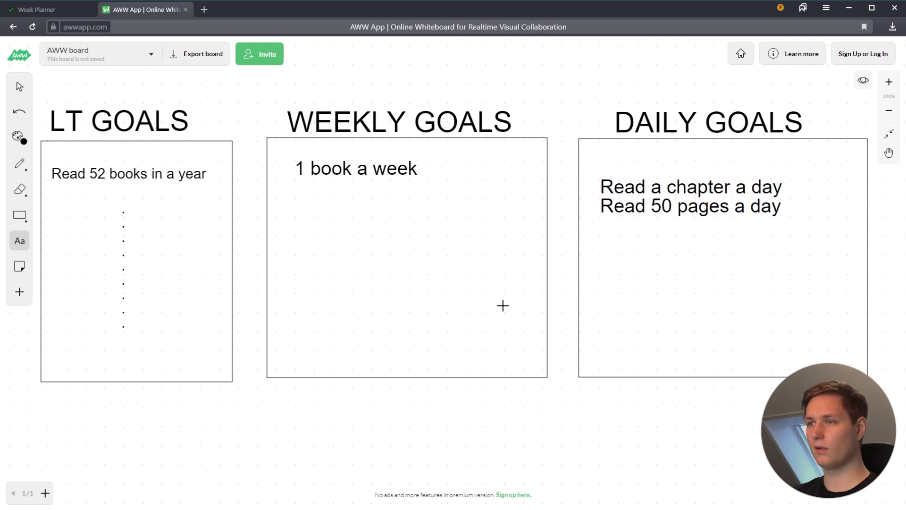
{"action": "left_click", "coordinate": [17, 89]}
{"action": "left_click_drag", "start_coordinate": [656, 214], "coordinate": [653, 199]}
{"action": "left_click", "coordinate": [621, 243]}
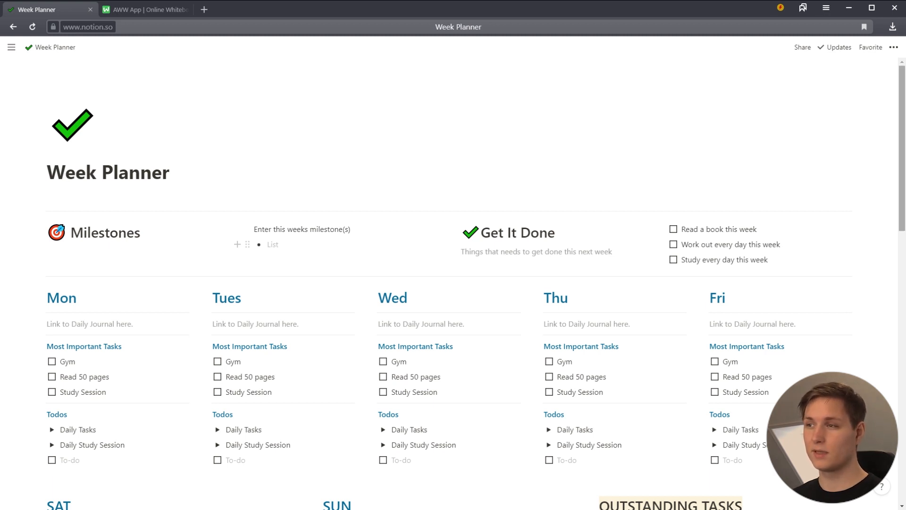
{"action": "left_click", "coordinate": [903, 212]}
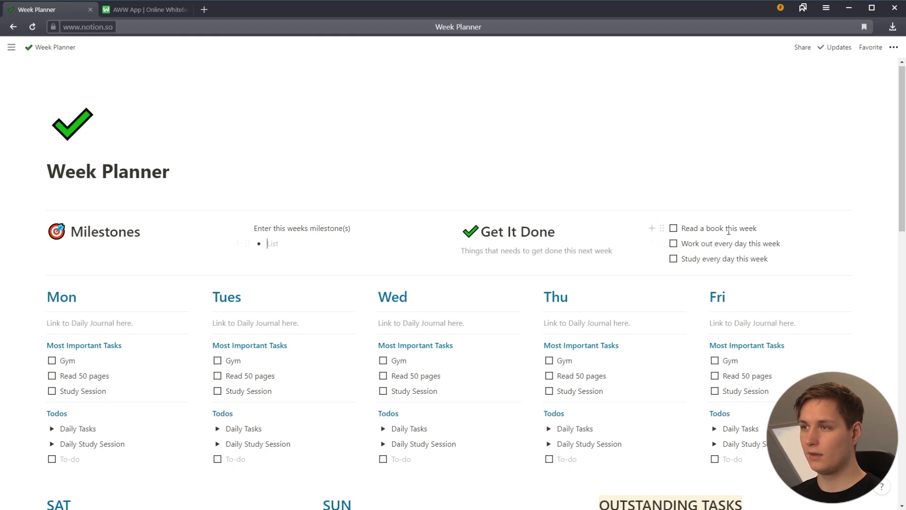
{"action": "left_click_drag", "start_coordinate": [764, 230], "coordinate": [772, 258]}
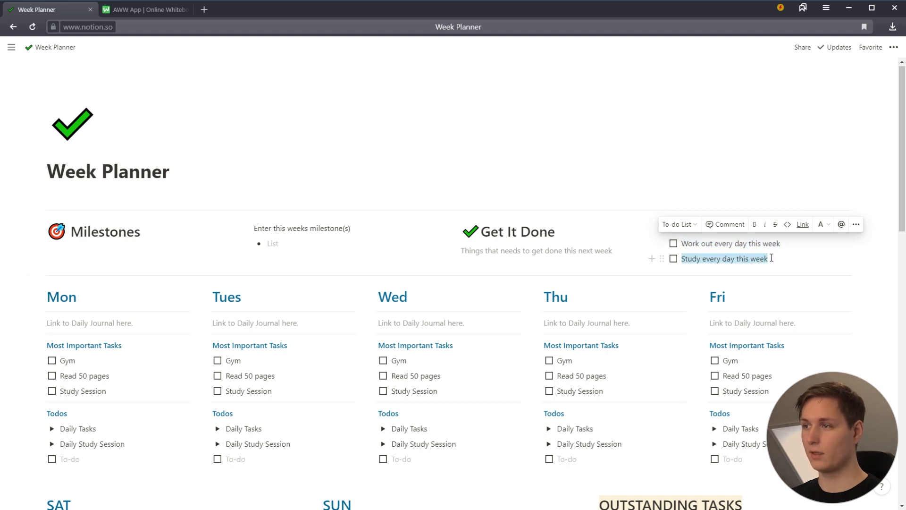
{"action": "left_click", "coordinate": [771, 257]}
- In the Notion Week Planner, replace Monday's daily journal placeholder with a new sub-page titled "01/01" and return to the planner
{"action": "scroll", "coordinate": [546, 232], "scroll_direction": "down", "scroll_amount": 1}
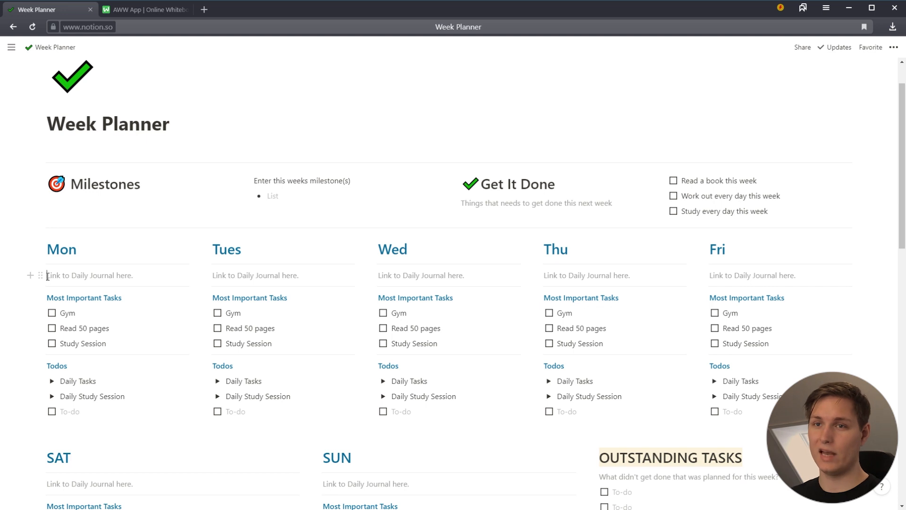
{"action": "left_click_drag", "start_coordinate": [48, 277], "coordinate": [151, 273]}
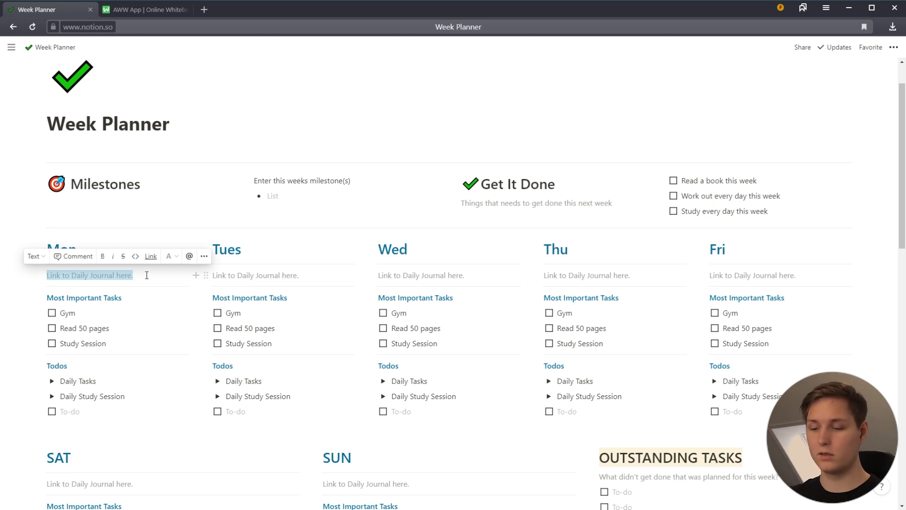
{"action": "type", "text": "/page"}
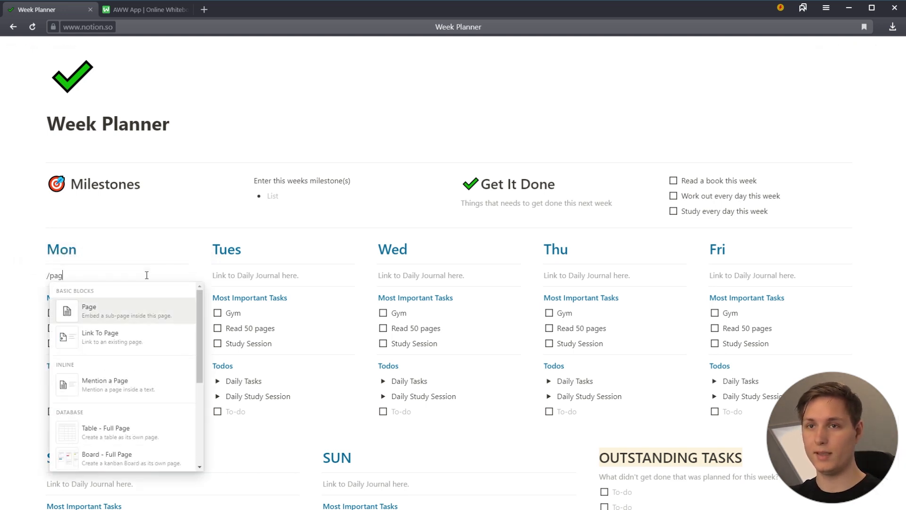
{"action": "key", "text": "Return"}
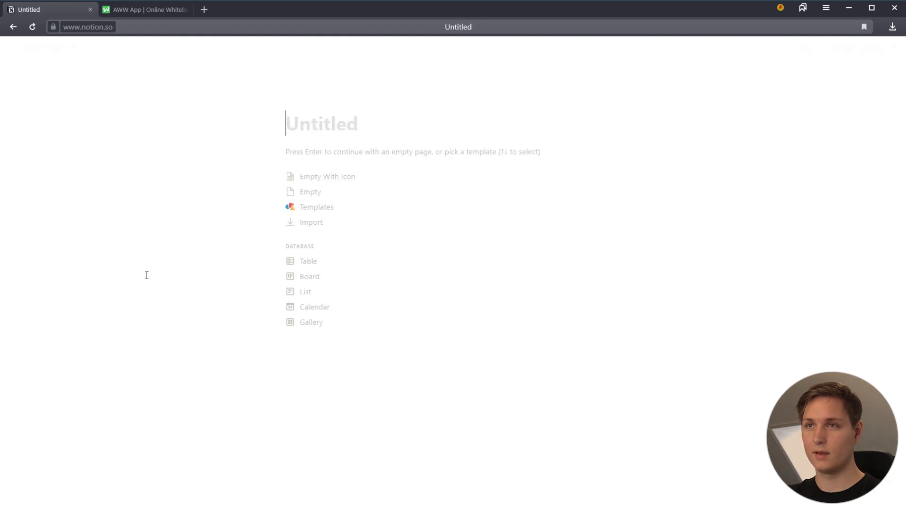
{"action": "type", "text": "1/1"}
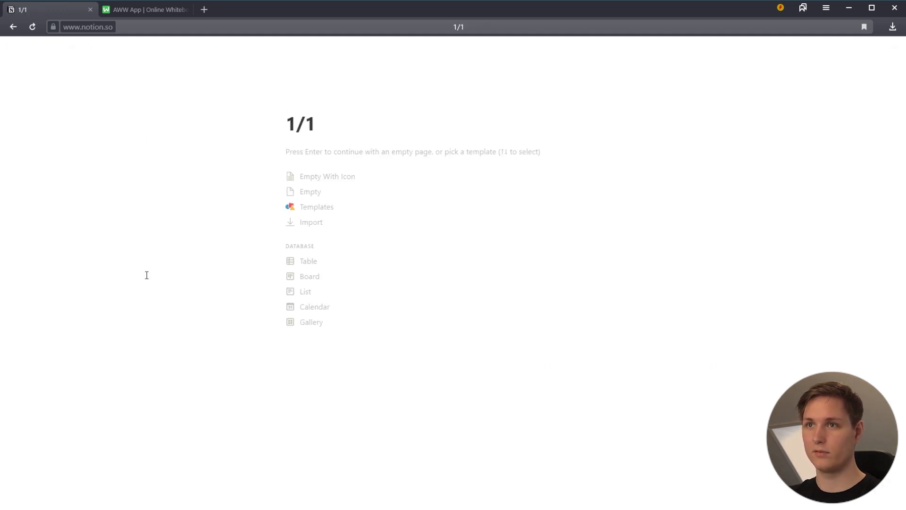
{"action": "key", "text": "BackSpace"}
{"action": "type", "text": "01"}
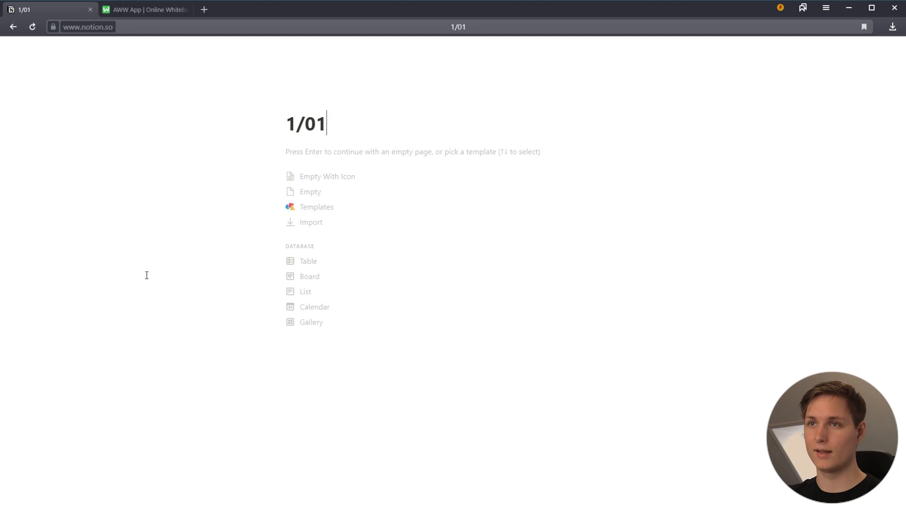
{"action": "key", "text": "Home"}
{"action": "type", "text": "0"}
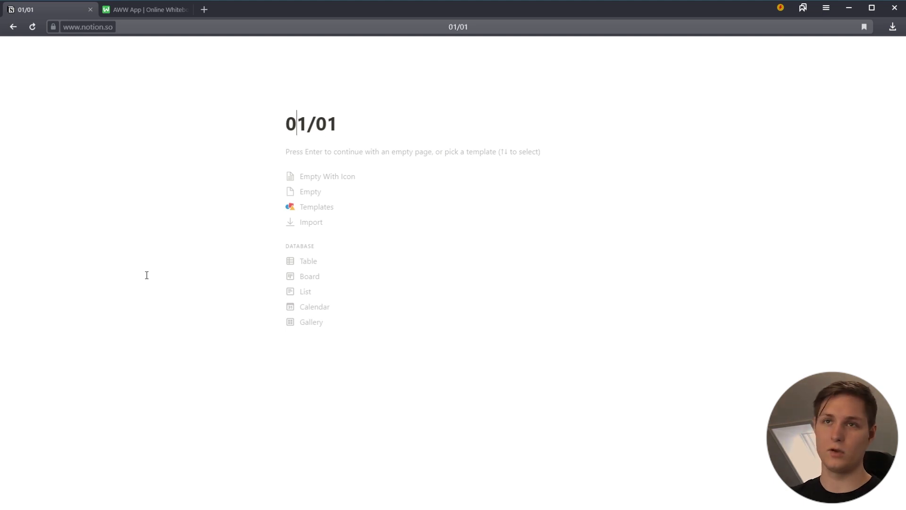
{"action": "left_click", "coordinate": [55, 47]}
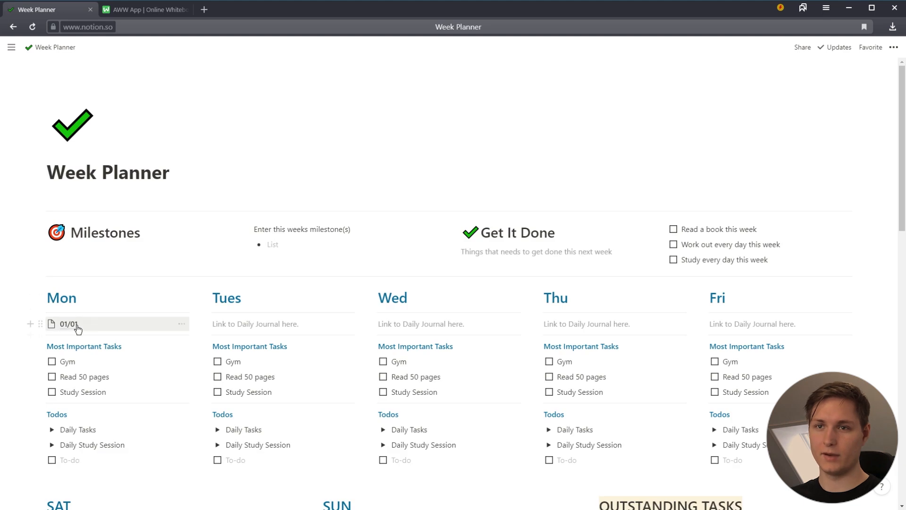
- Write "read 50 pages" in Monday's 01/01 journal page and return to the Week Planner
{"action": "left_click", "coordinate": [76, 324]}
{"action": "left_click", "coordinate": [373, 191]}
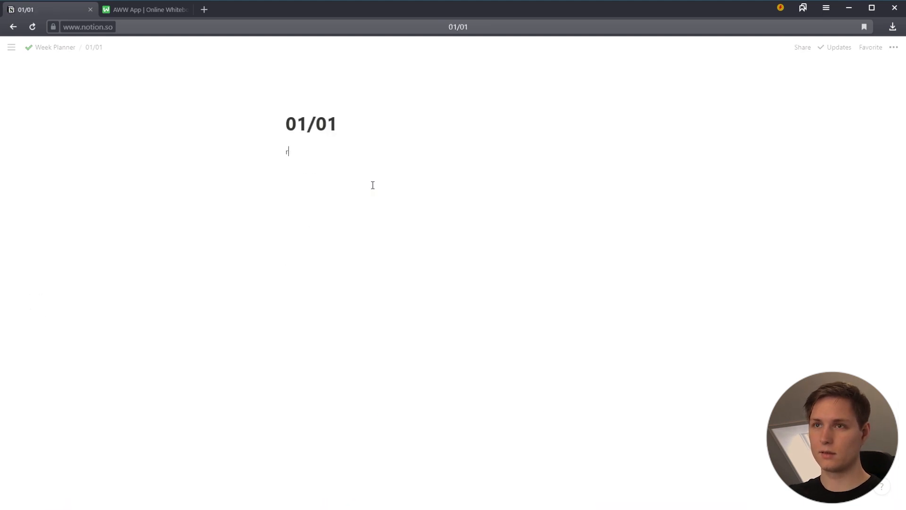
{"action": "type", "text": "read 50 ppages"}
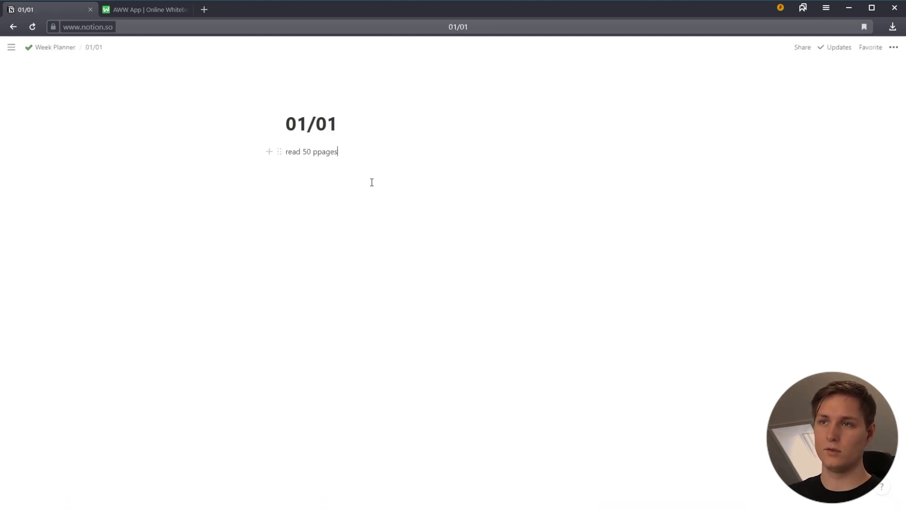
{"action": "key", "text": "ctrl+BackSpace"}
{"action": "type", "text": "pages"}
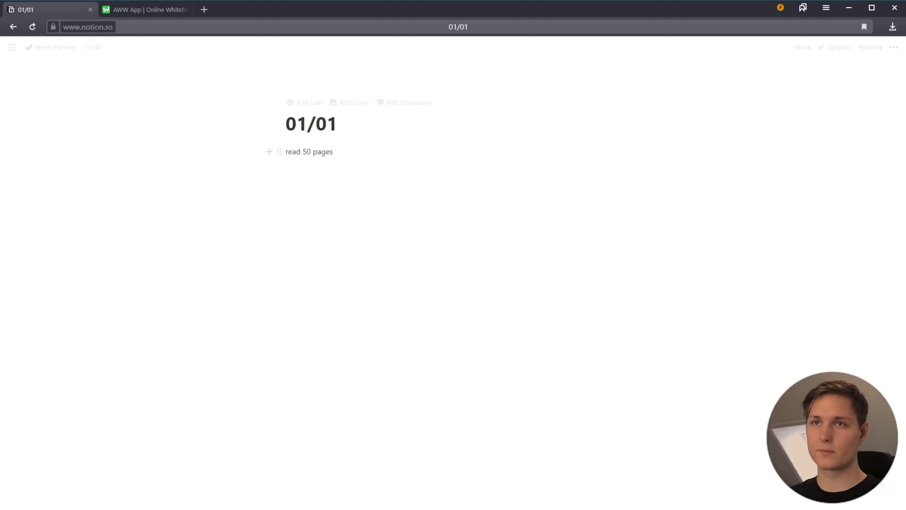
{"action": "left_click", "coordinate": [55, 47]}
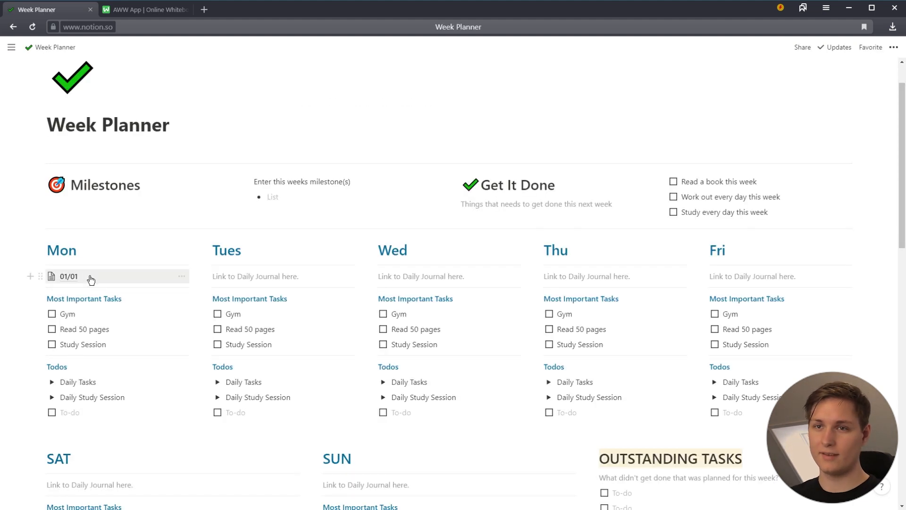
{"action": "scroll", "coordinate": [78, 279], "scroll_direction": "down", "scroll_amount": 1}
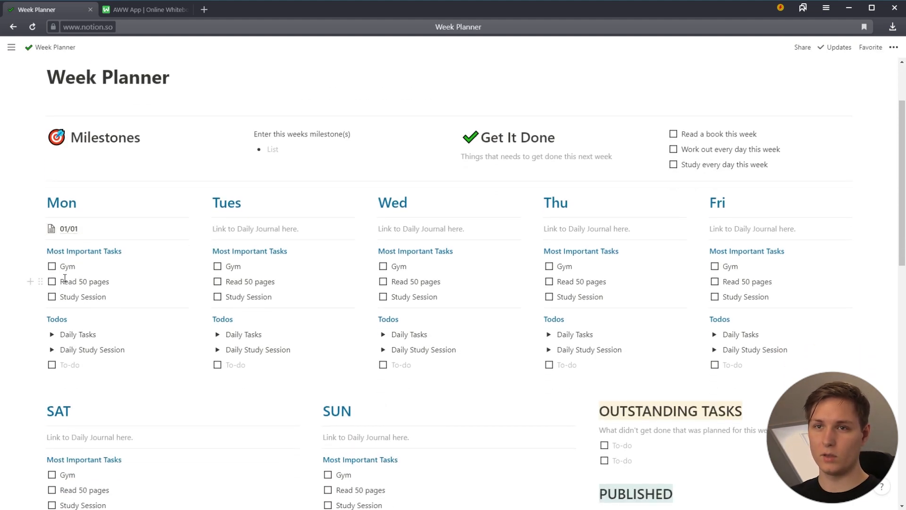
{"action": "left_click_drag", "start_coordinate": [48, 254], "coordinate": [131, 254]}
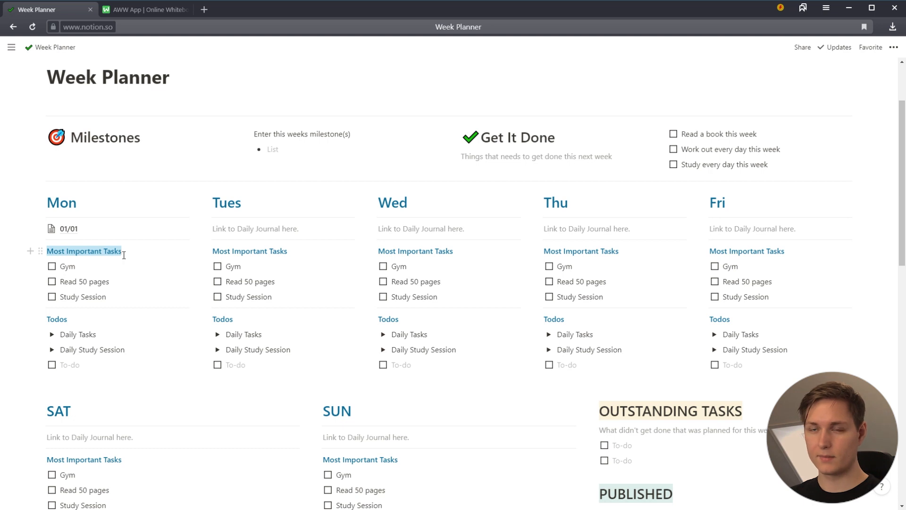
- Review Monday's Most Important Tasks, highlighting the Gym and Study Session items
{"action": "left_click", "coordinate": [74, 266]}
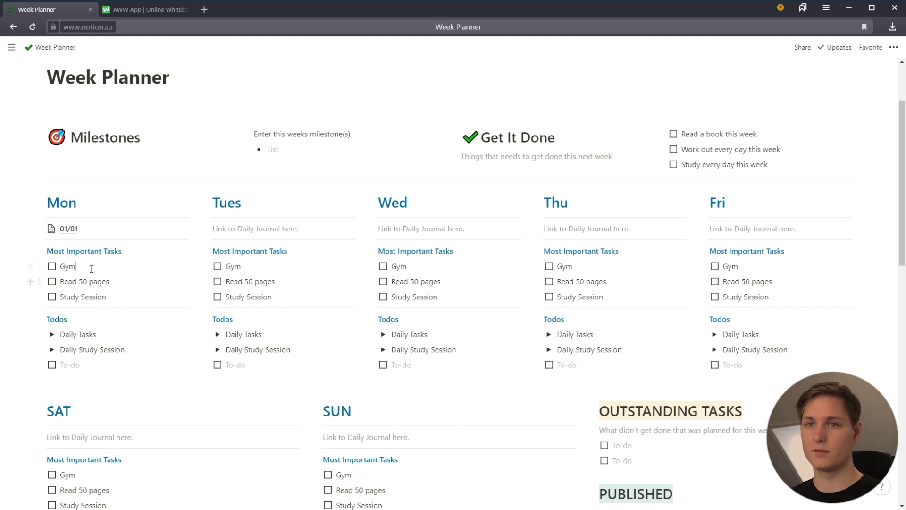
{"action": "double_click", "coordinate": [77, 266]}
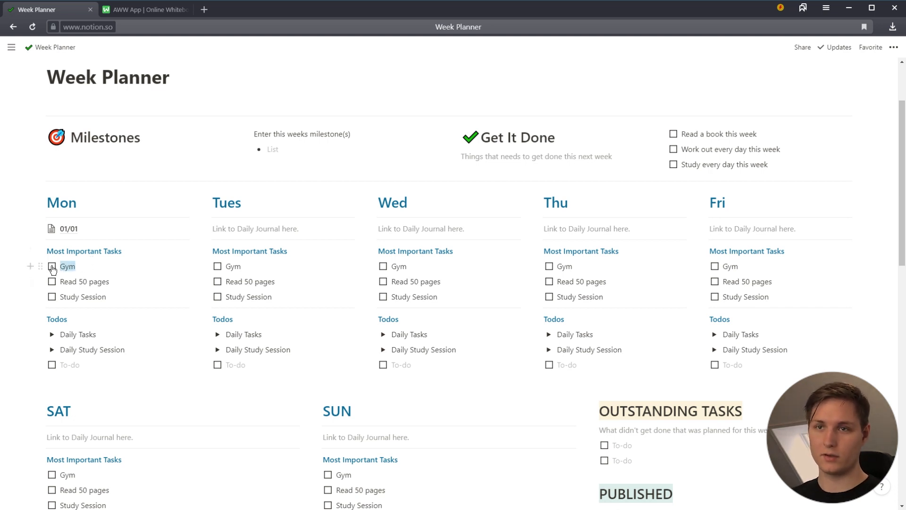
{"action": "scroll", "coordinate": [98, 278], "scroll_direction": "down", "scroll_amount": 1}
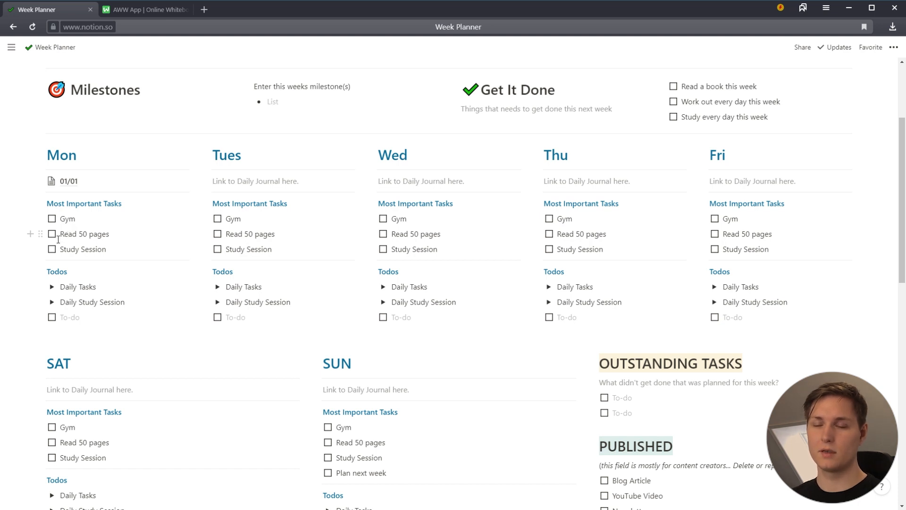
{"action": "left_click_drag", "start_coordinate": [115, 252], "coordinate": [59, 250]}
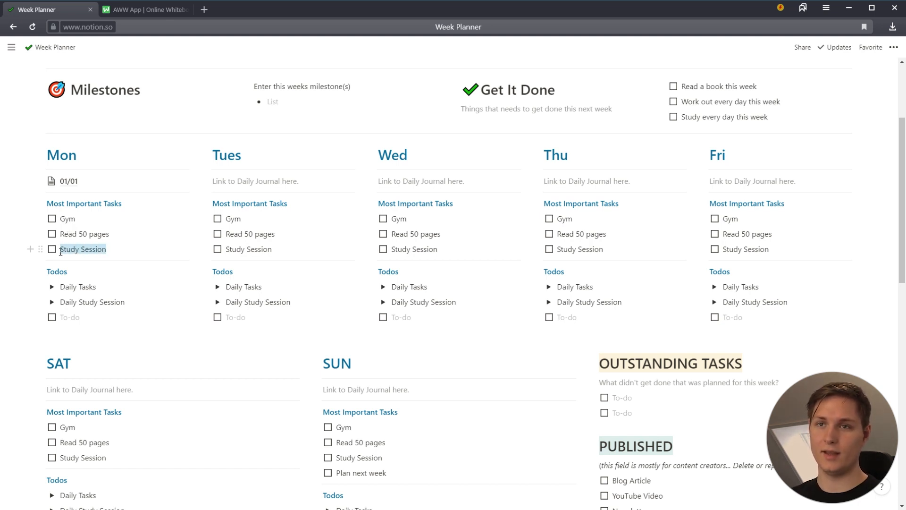
{"action": "left_click", "coordinate": [115, 251]}
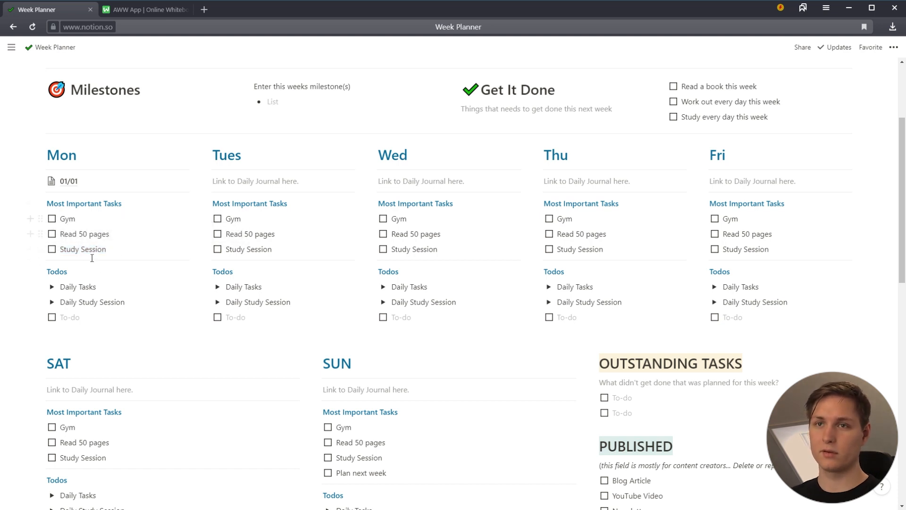
- Expand Monday's Daily Tasks and Daily Study Session toggles one after the other to examine their checklists, collapsing each again
{"action": "left_click", "coordinate": [52, 287]}
{"action": "scroll", "coordinate": [57, 286], "scroll_direction": "down", "scroll_amount": 2}
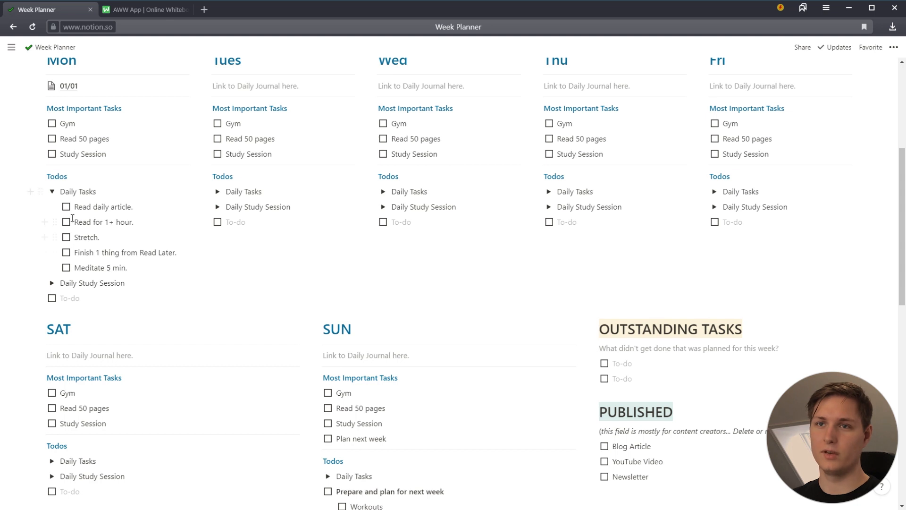
{"action": "left_click", "coordinate": [52, 191]}
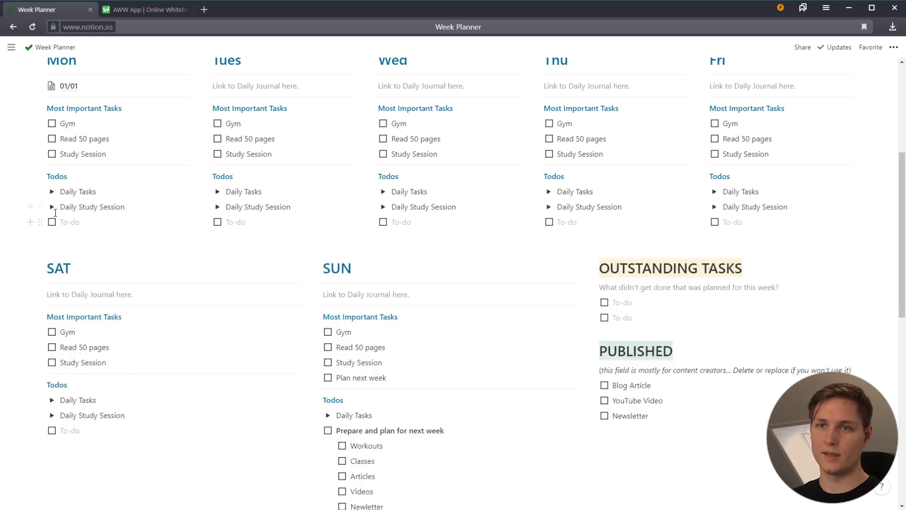
{"action": "left_click", "coordinate": [52, 207]}
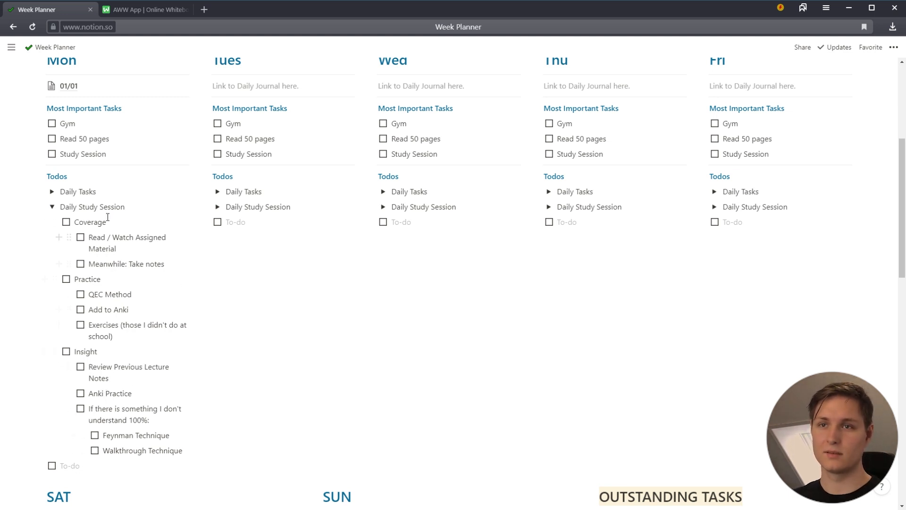
{"action": "left_click", "coordinate": [51, 206]}
{"action": "scroll", "coordinate": [174, 317], "scroll_direction": "up", "scroll_amount": 3}
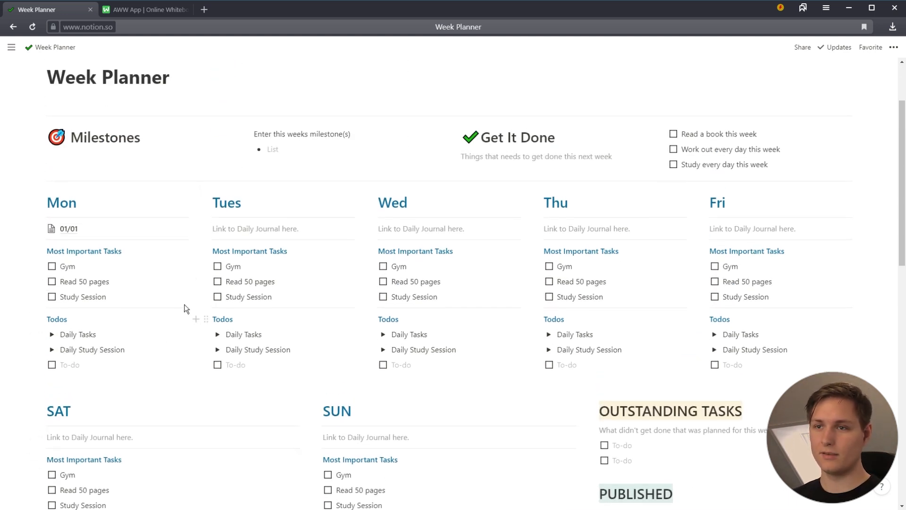
- Add "Groceries" as a to-do under Monday's Todos, followed by a new empty to-do
{"action": "scroll", "coordinate": [391, 232], "scroll_direction": "down", "scroll_amount": 2}
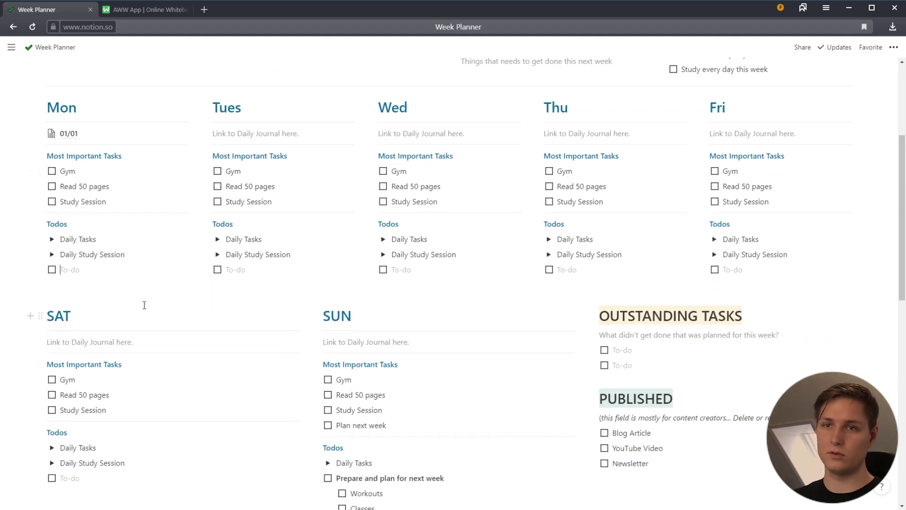
{"action": "left_click", "coordinate": [143, 289]}
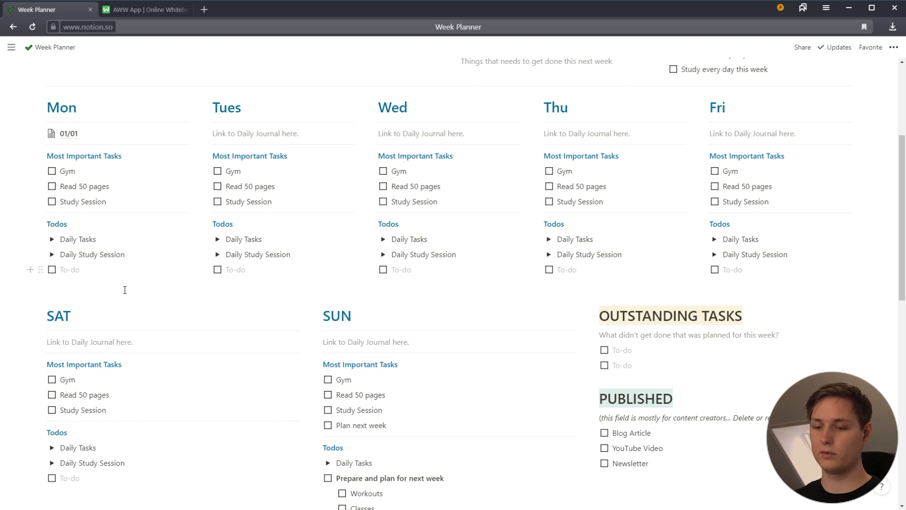
{"action": "type", "text": "Groceries"}
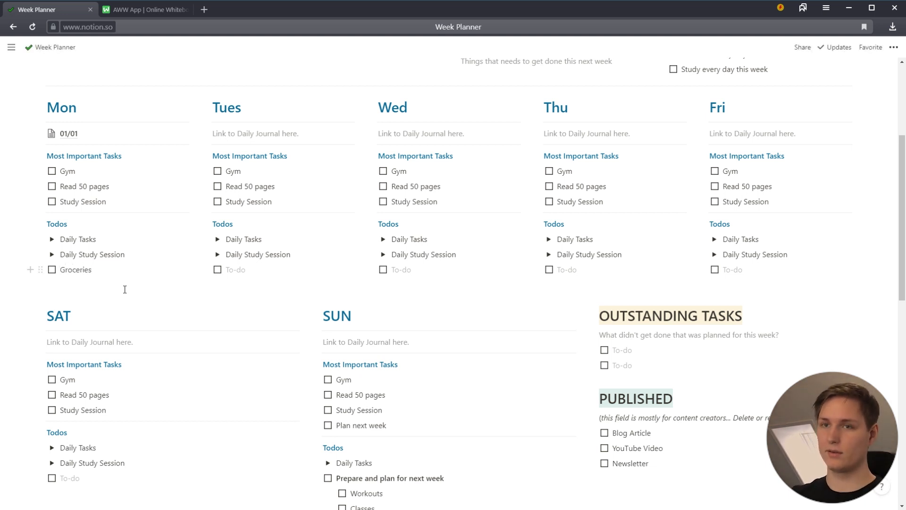
{"action": "key", "text": "Return"}
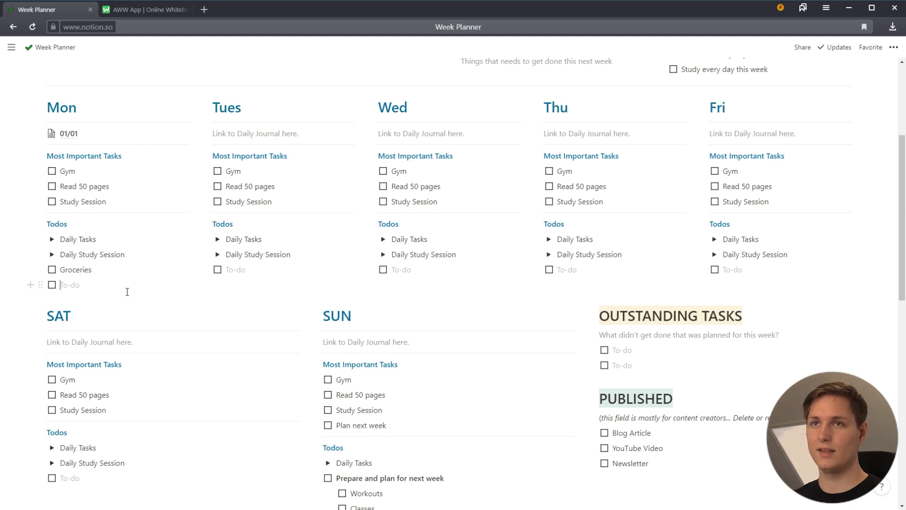
- Look over the Saturday and Sunday plans, highlighting "Plan next week" among Sunday's Most Important Tasks
{"action": "scroll", "coordinate": [250, 301], "scroll_direction": "down", "scroll_amount": 1}
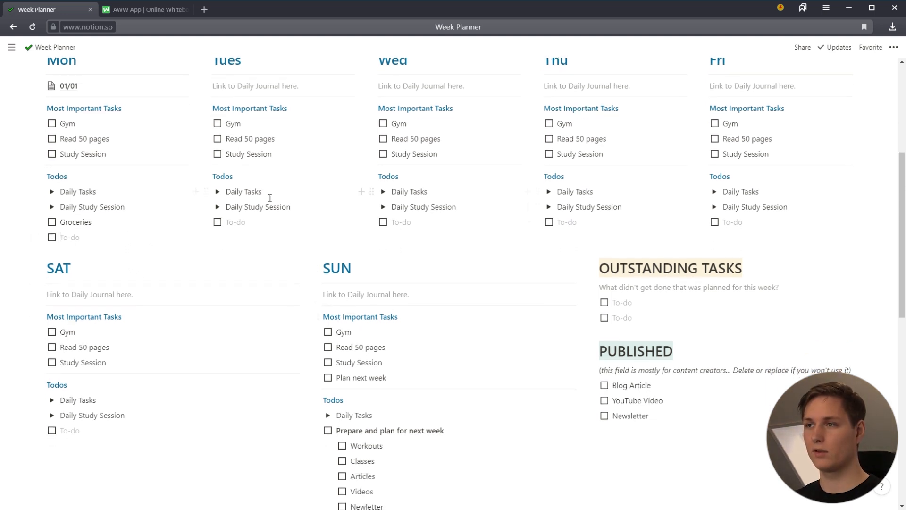
{"action": "scroll", "coordinate": [185, 281], "scroll_direction": "down", "scroll_amount": 1}
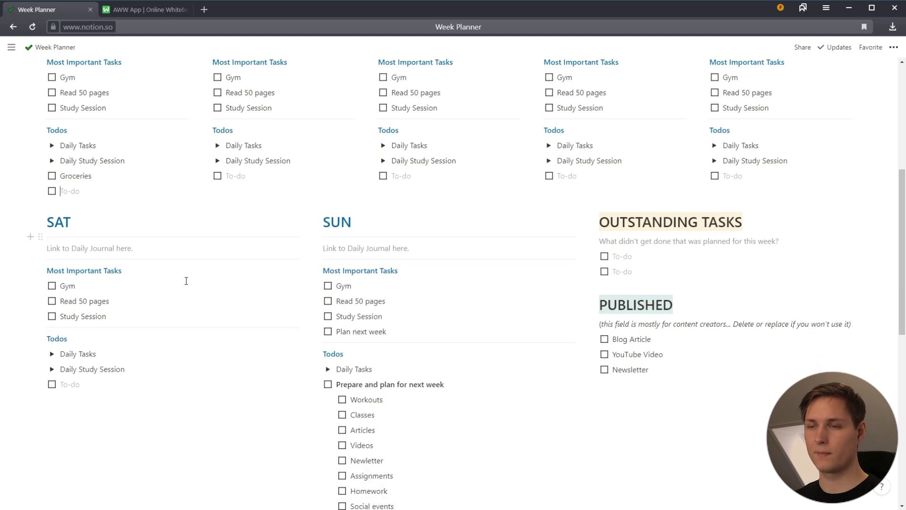
{"action": "scroll", "coordinate": [337, 274], "scroll_direction": "down", "scroll_amount": 1}
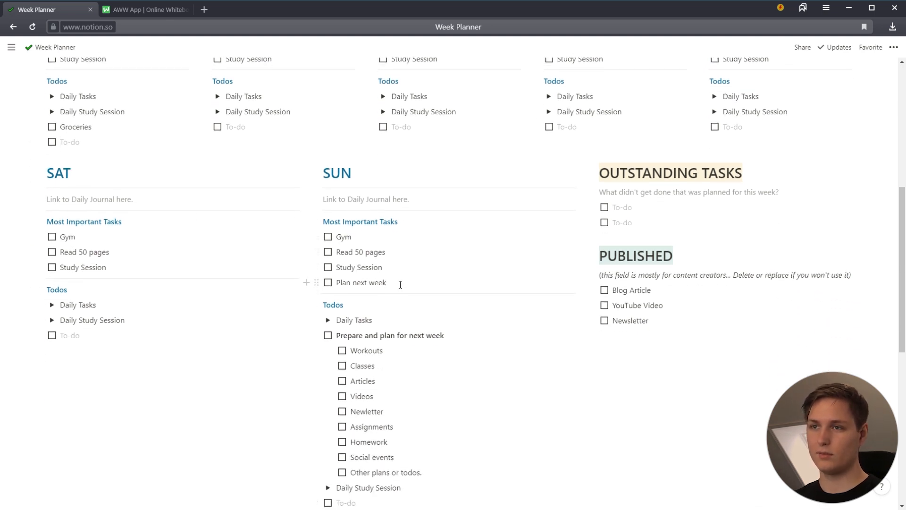
{"action": "left_click_drag", "start_coordinate": [400, 284], "coordinate": [330, 286]}
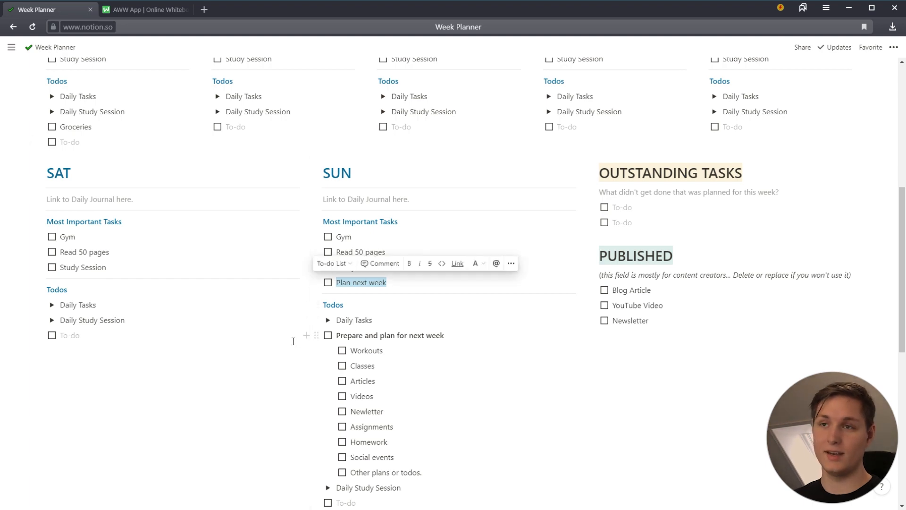
{"action": "scroll", "coordinate": [293, 341], "scroll_direction": "up", "scroll_amount": 3}
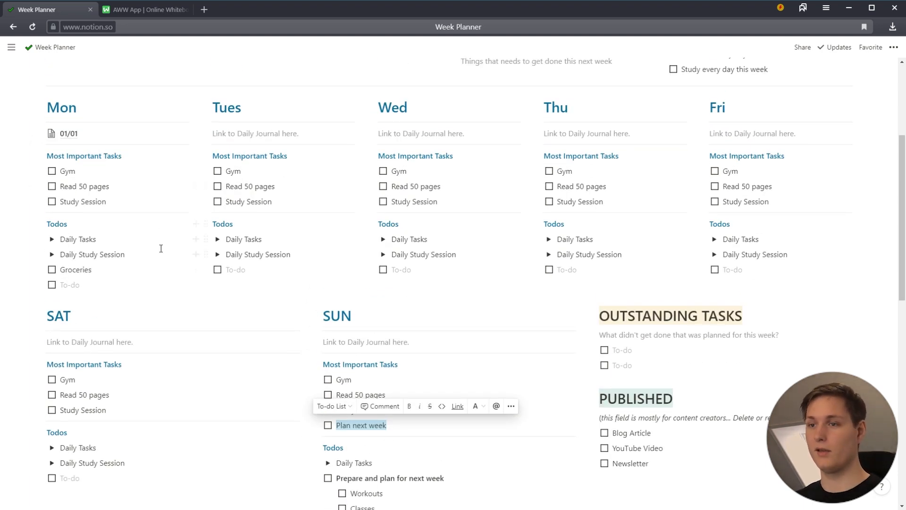
{"action": "scroll", "coordinate": [163, 255], "scroll_direction": "down", "scroll_amount": 2}
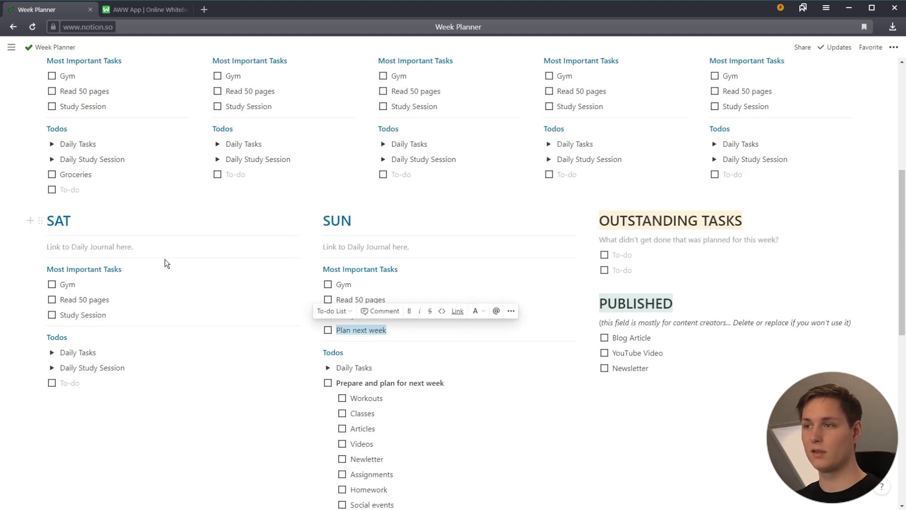
{"action": "scroll", "coordinate": [170, 264], "scroll_direction": "down", "scroll_amount": 1}
{"action": "scroll", "coordinate": [245, 272], "scroll_direction": "up", "scroll_amount": 1}
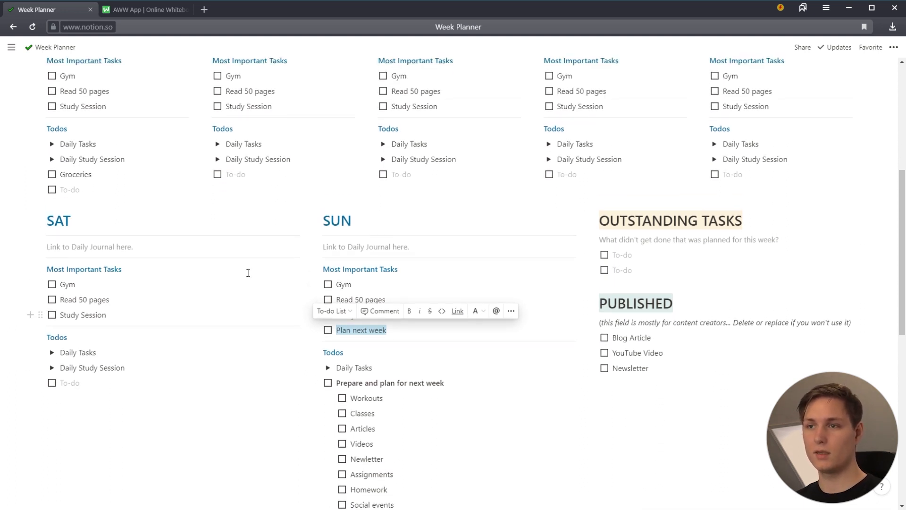
{"action": "scroll", "coordinate": [247, 273], "scroll_direction": "down", "scroll_amount": 1}
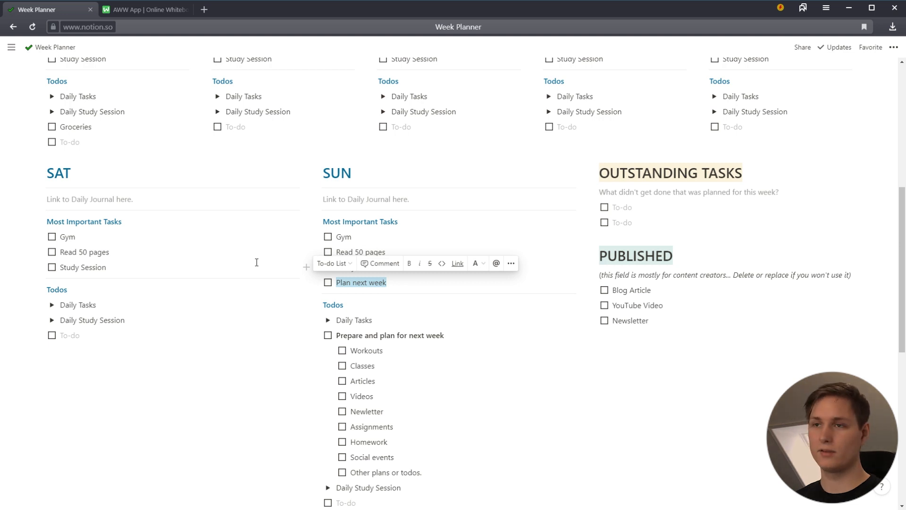
{"action": "left_click", "coordinate": [392, 282]}
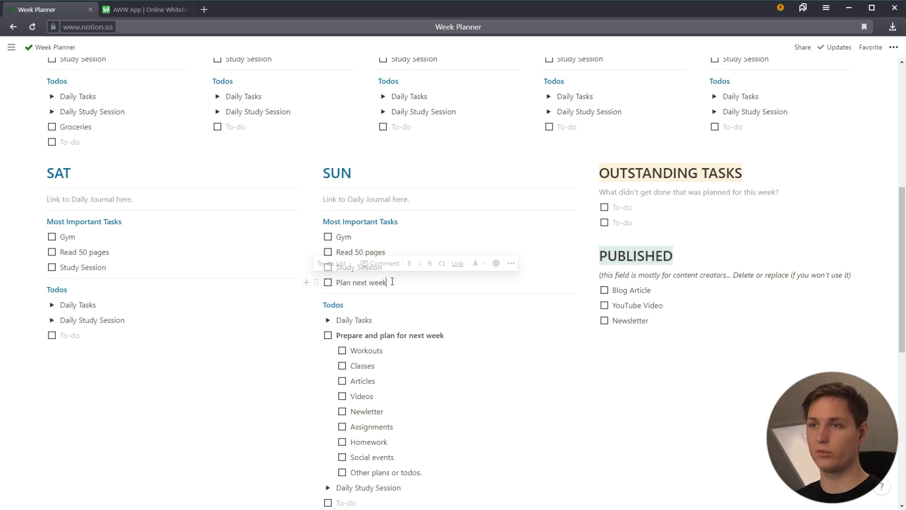
- Examine Sunday's "Prepare and plan for next week" checklist, from Workouts through Videos
{"action": "scroll", "coordinate": [392, 282], "scroll_direction": "down", "scroll_amount": 1}
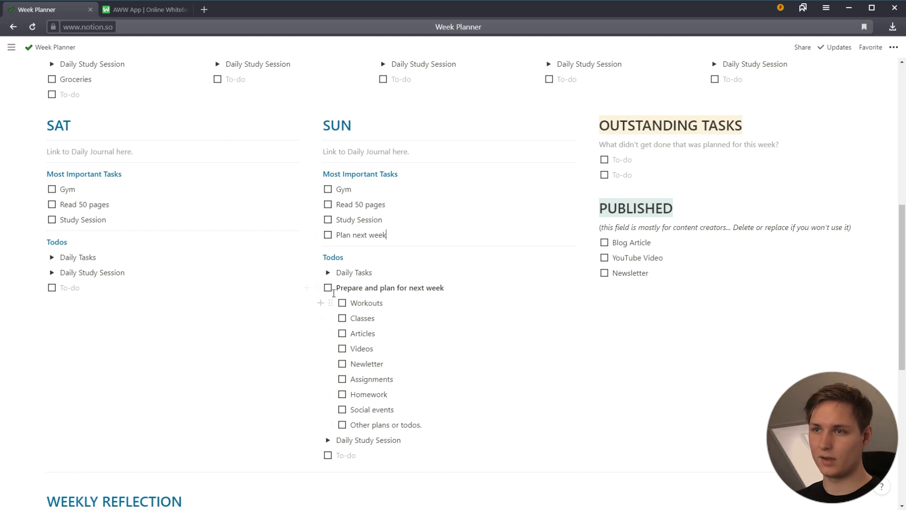
{"action": "left_click_drag", "start_coordinate": [335, 289], "coordinate": [351, 301]}
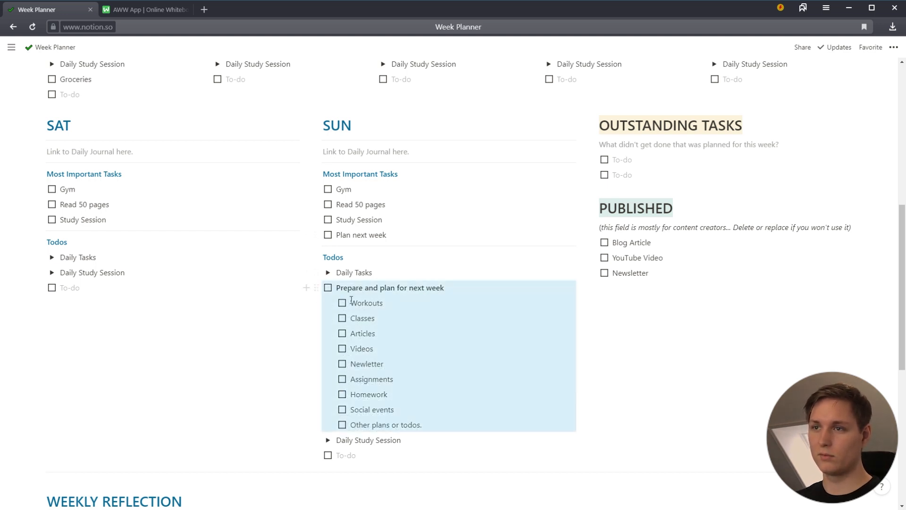
{"action": "left_click", "coordinate": [372, 338]}
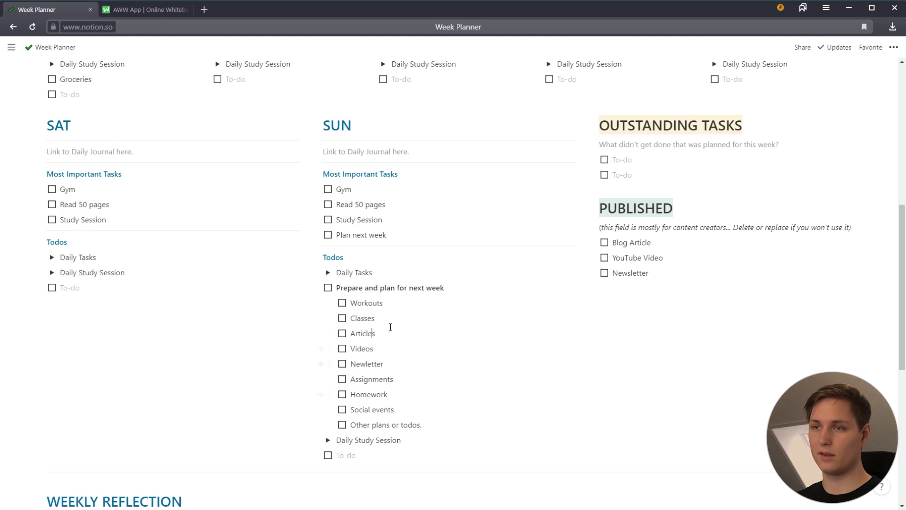
{"action": "left_click", "coordinate": [357, 303]}
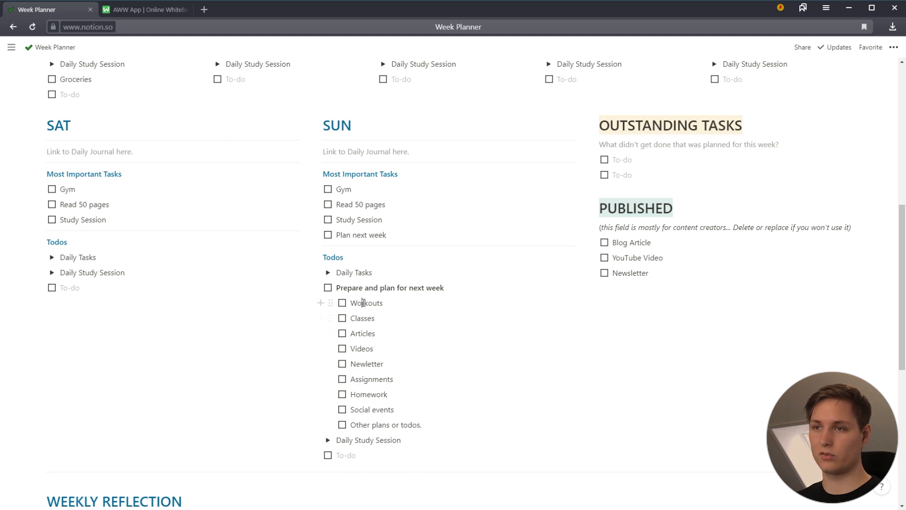
{"action": "left_click", "coordinate": [395, 333]}
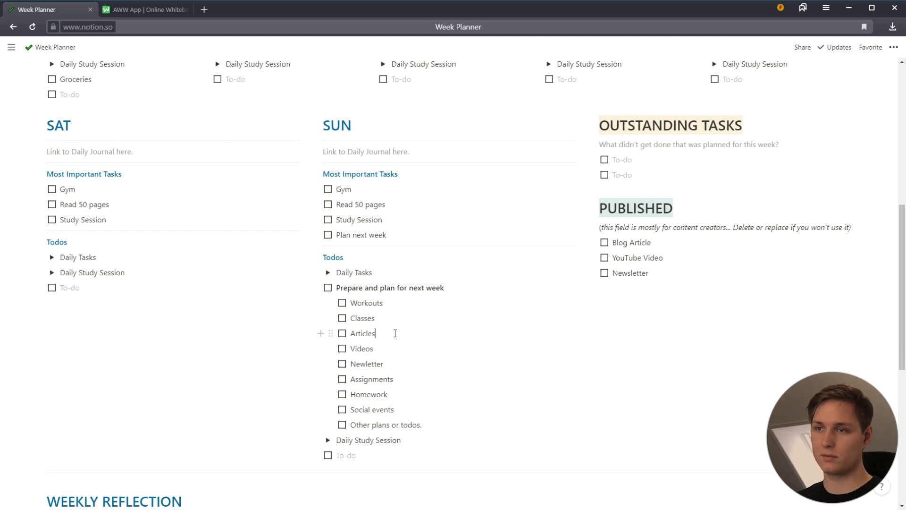
{"action": "left_click", "coordinate": [392, 347]}
- Correct the misspelled "Newletter" item in Sunday's planning checklist to "Newsletter"
{"action": "left_click", "coordinate": [395, 365]}
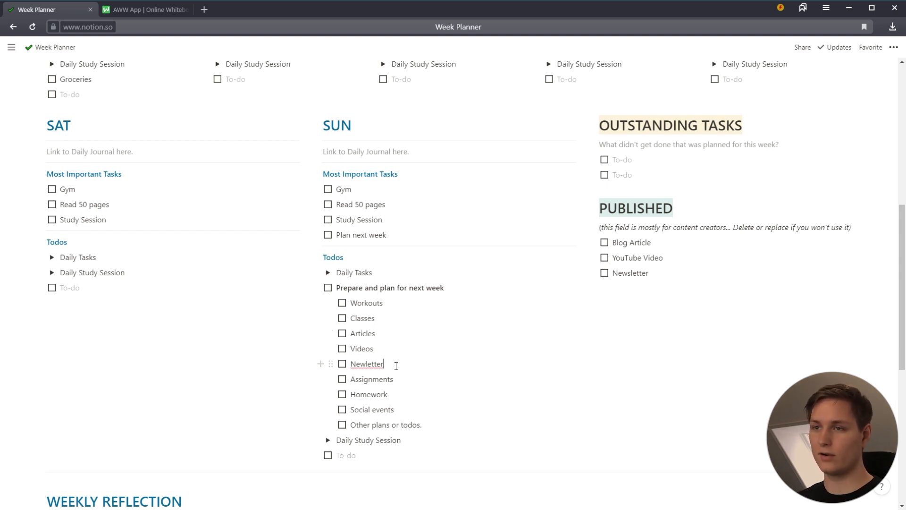
{"action": "left_click", "coordinate": [365, 364]}
{"action": "type", "text": "s"}
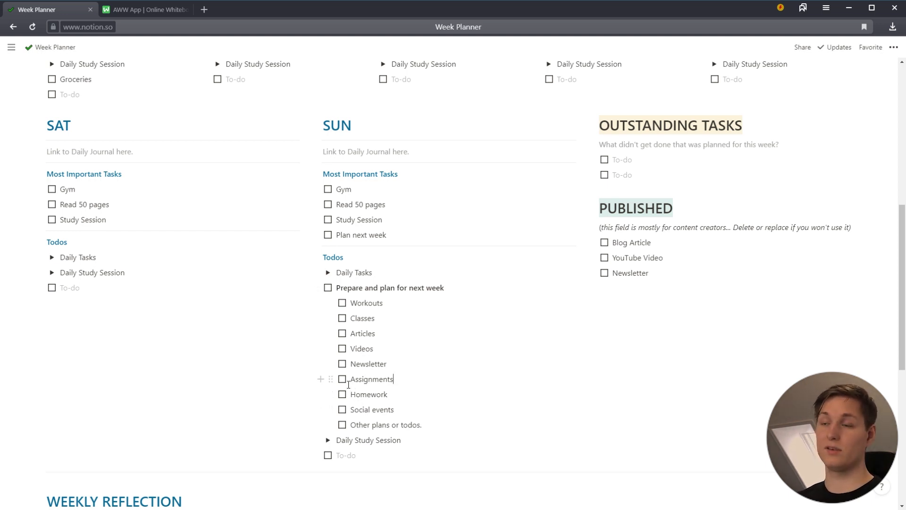
- Go through the remaining items of Sunday's planning checklist, from Homework to "Other plans or todos"
{"action": "left_click", "coordinate": [388, 394]}
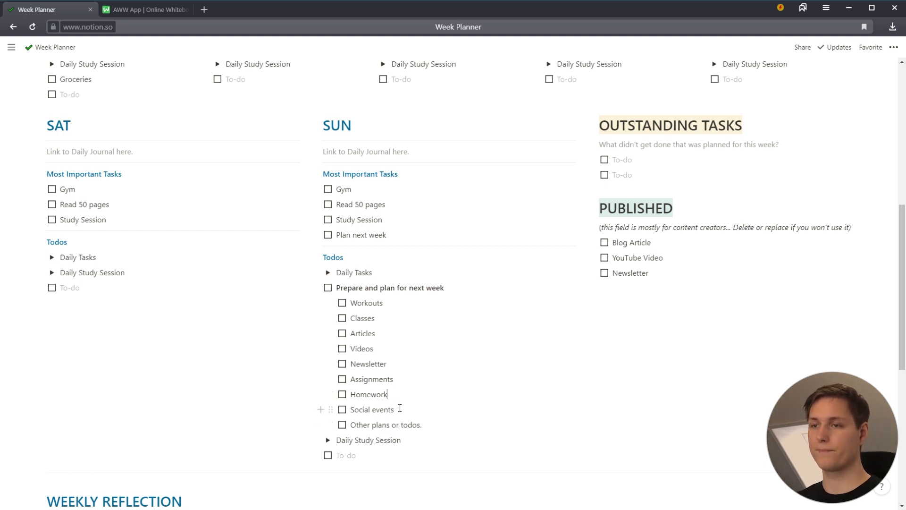
{"action": "left_click", "coordinate": [420, 425]}
{"action": "key", "text": "BackSpace"}
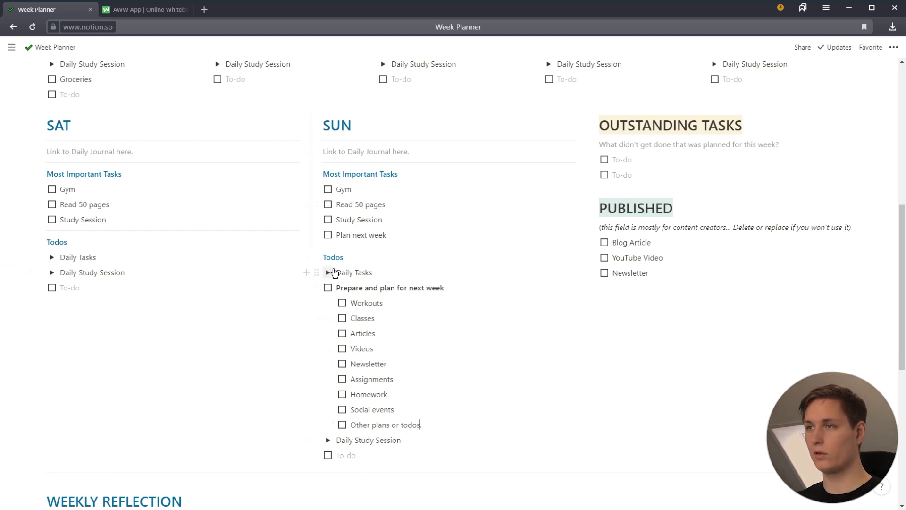
- Examine the Outstanding Tasks section, highlighting its heading, and look back over the weekday tasks it relates to
{"action": "scroll", "coordinate": [330, 271], "scroll_direction": "up", "scroll_amount": 1}
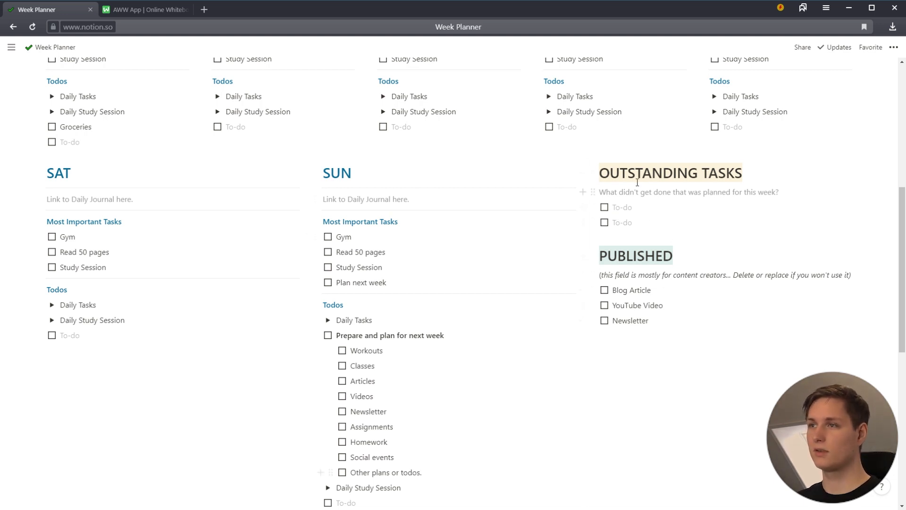
{"action": "left_click_drag", "start_coordinate": [604, 175], "coordinate": [743, 175]}
{"action": "scroll", "coordinate": [643, 251], "scroll_direction": "up", "scroll_amount": 1}
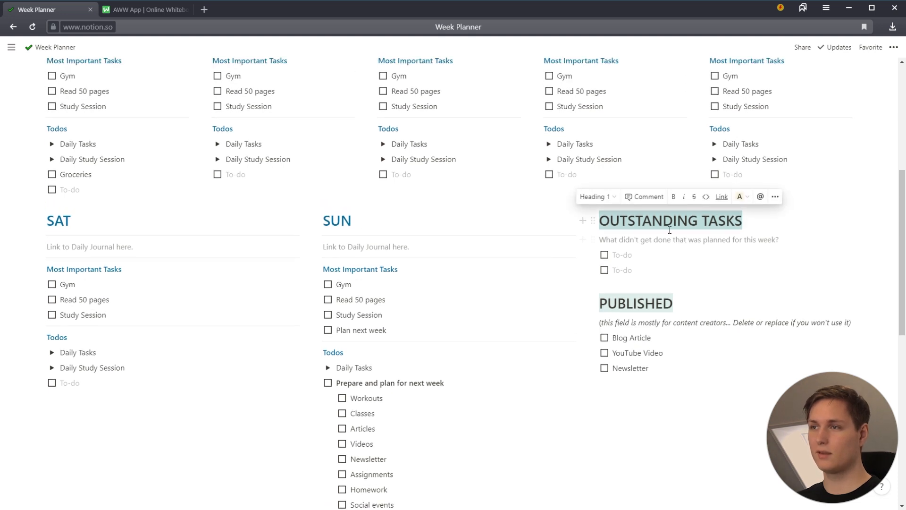
{"action": "left_click", "coordinate": [643, 250]}
{"action": "scroll", "coordinate": [644, 251], "scroll_direction": "up", "scroll_amount": 2}
{"action": "scroll", "coordinate": [644, 251], "scroll_direction": "up", "scroll_amount": 2}
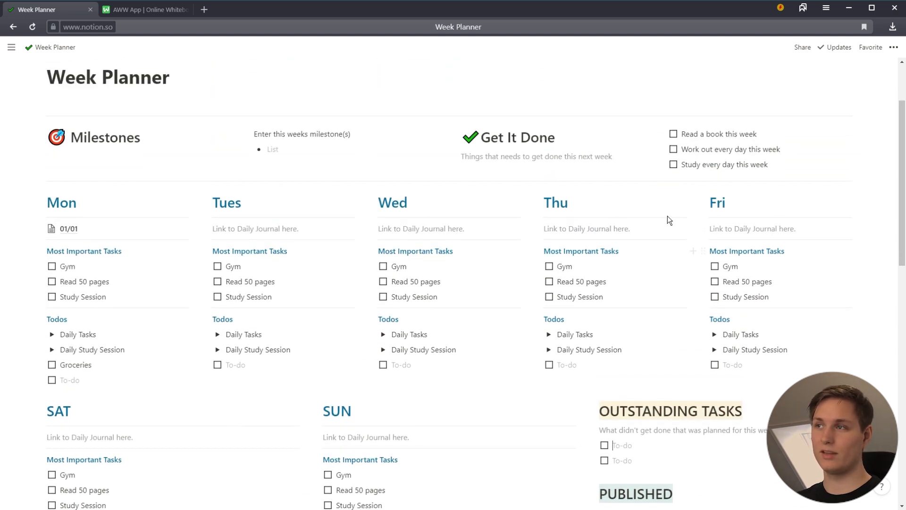
{"action": "scroll", "coordinate": [573, 290], "scroll_direction": "down", "scroll_amount": 2}
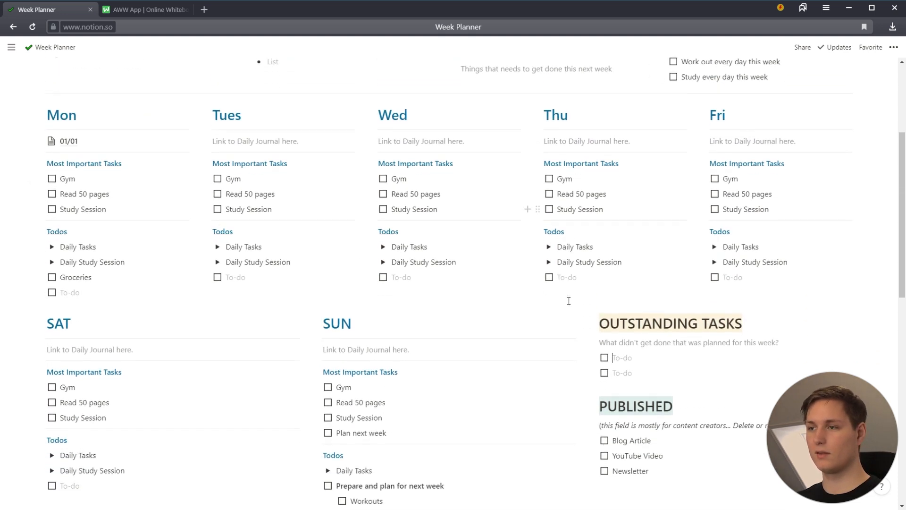
- Review the empty to-dos under Outstanding Tasks and the Published section's Blog Article, YouTube Video and Newsletter items
{"action": "left_click", "coordinate": [611, 351]}
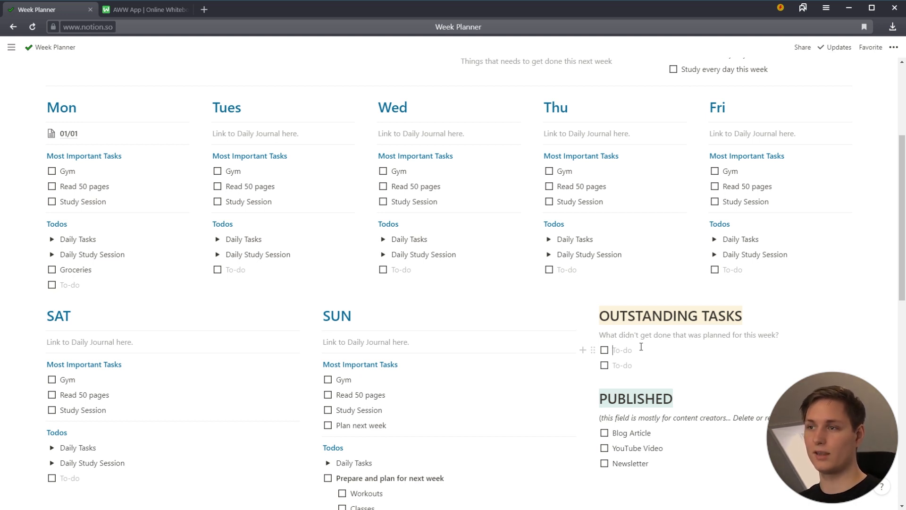
{"action": "scroll", "coordinate": [641, 346], "scroll_direction": "down", "scroll_amount": 2}
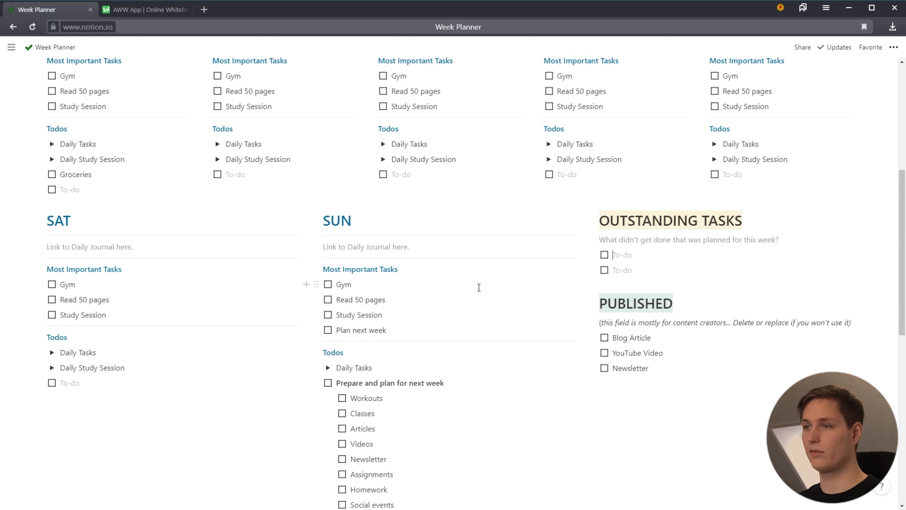
{"action": "scroll", "coordinate": [493, 286], "scroll_direction": "down", "scroll_amount": 1}
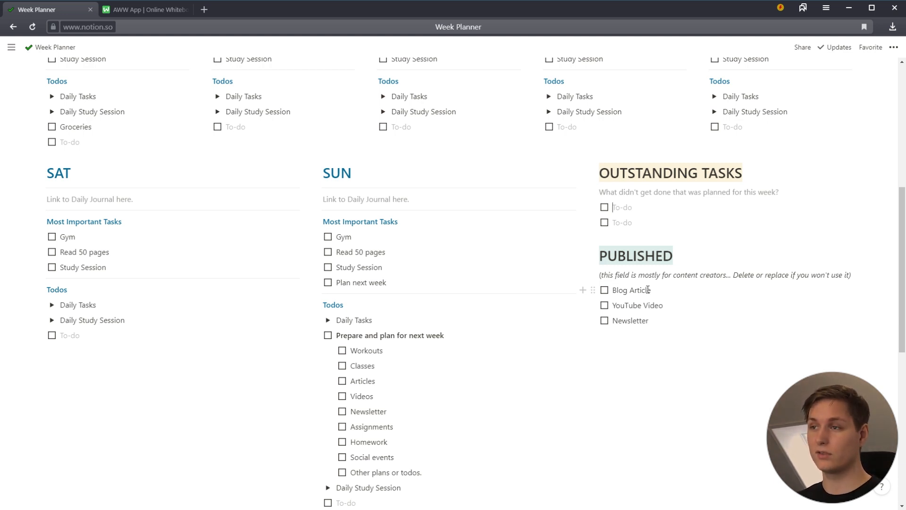
{"action": "scroll", "coordinate": [651, 290], "scroll_direction": "down", "scroll_amount": 1}
- Enter "Read book number 50" as the first bullet of this week's milestones
{"action": "scroll", "coordinate": [257, 145], "scroll_direction": "up", "scroll_amount": 6}
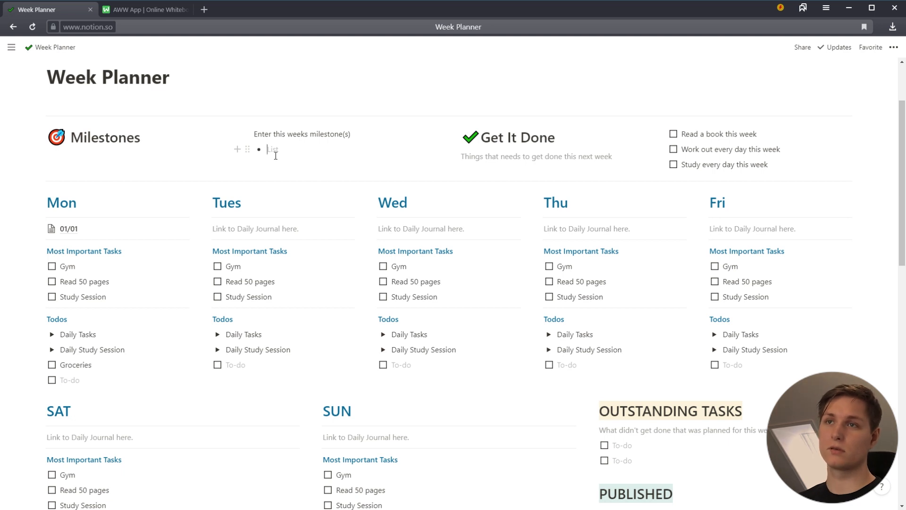
{"action": "type", "text": "Read "}
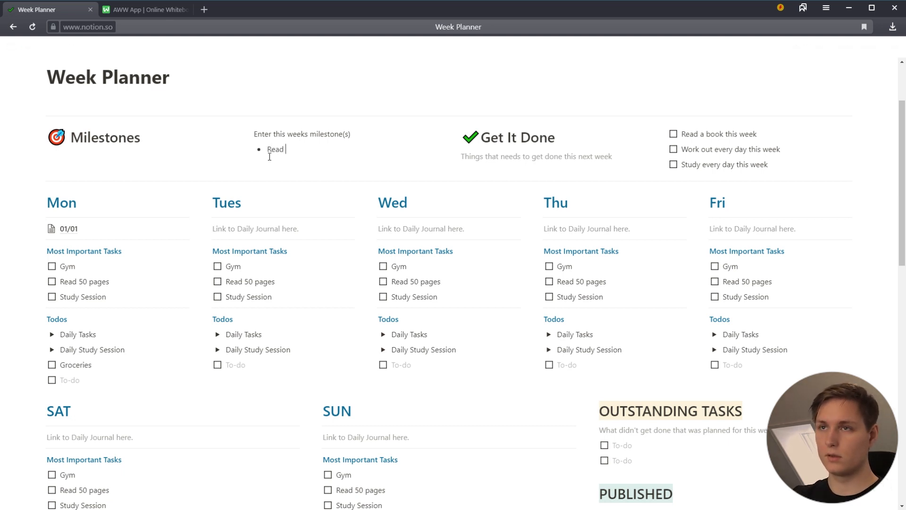
{"action": "type", "text": "book number 50"}
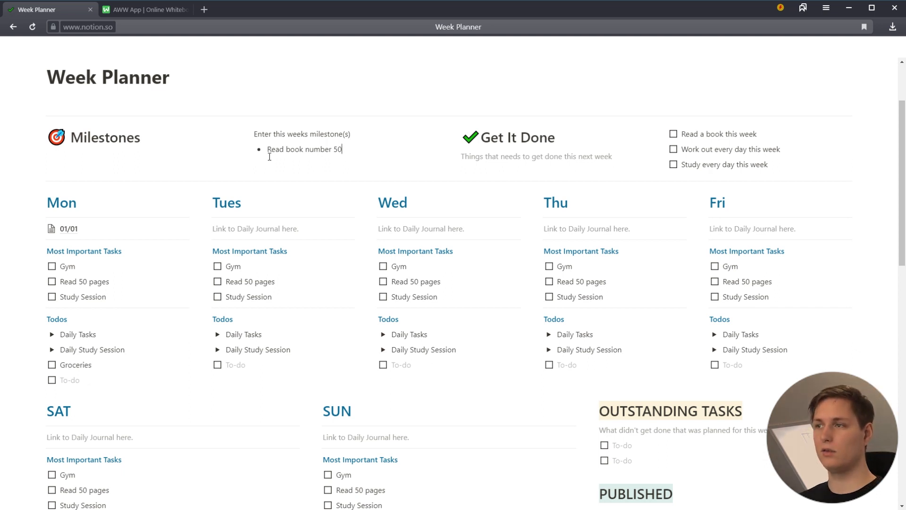
- Add a second milestone bullet reading "Ran 5 km - thursday"
{"action": "key", "text": "Return"}
{"action": "type", "text": "Ran 5 km"}
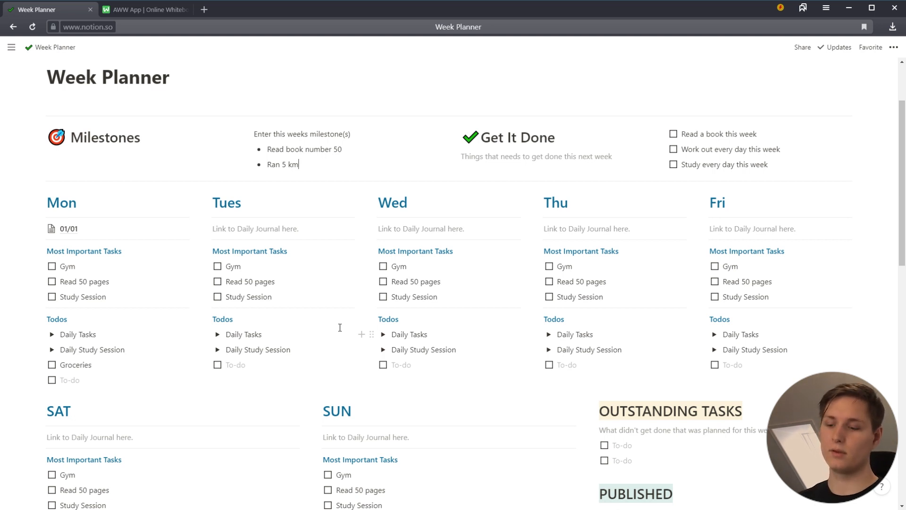
{"action": "type", "text": "-"}
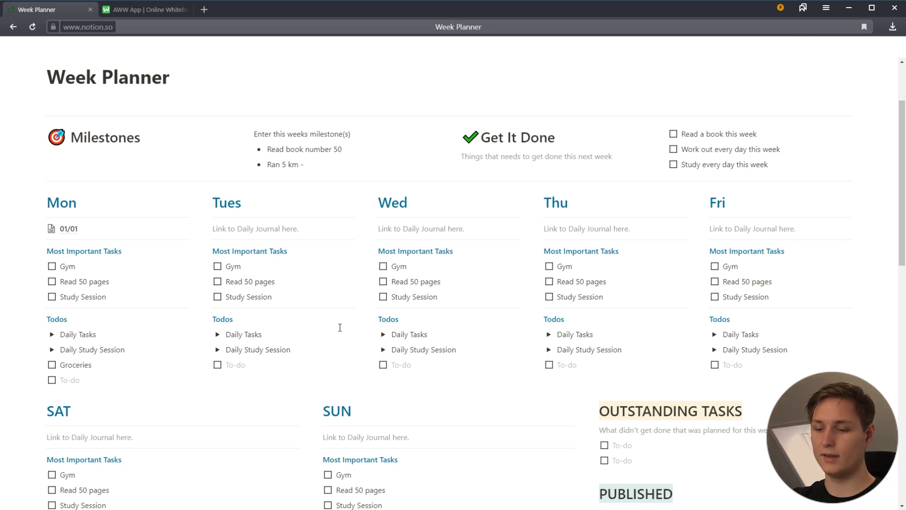
{"action": "type", "text": " thursday"}
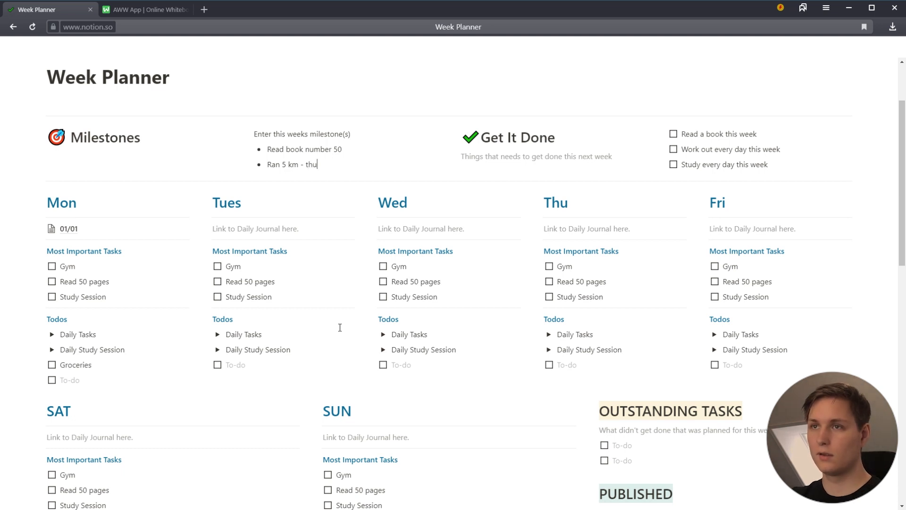